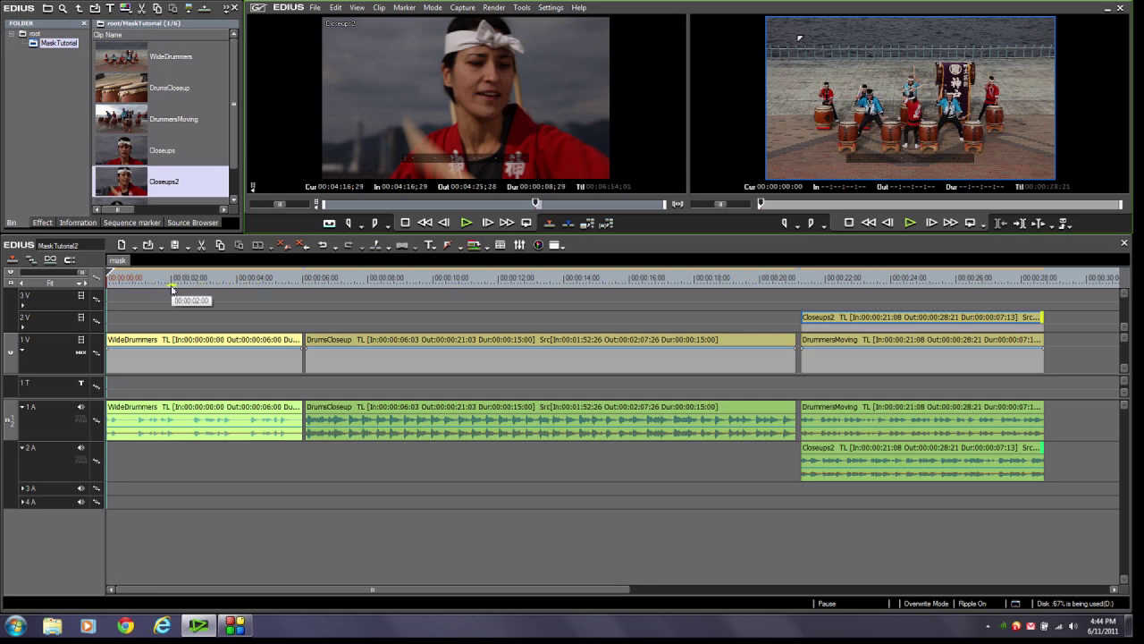
- Select the WideDrummers clip, scrub through it, then return playback to the sequence start
left_click(172, 339)
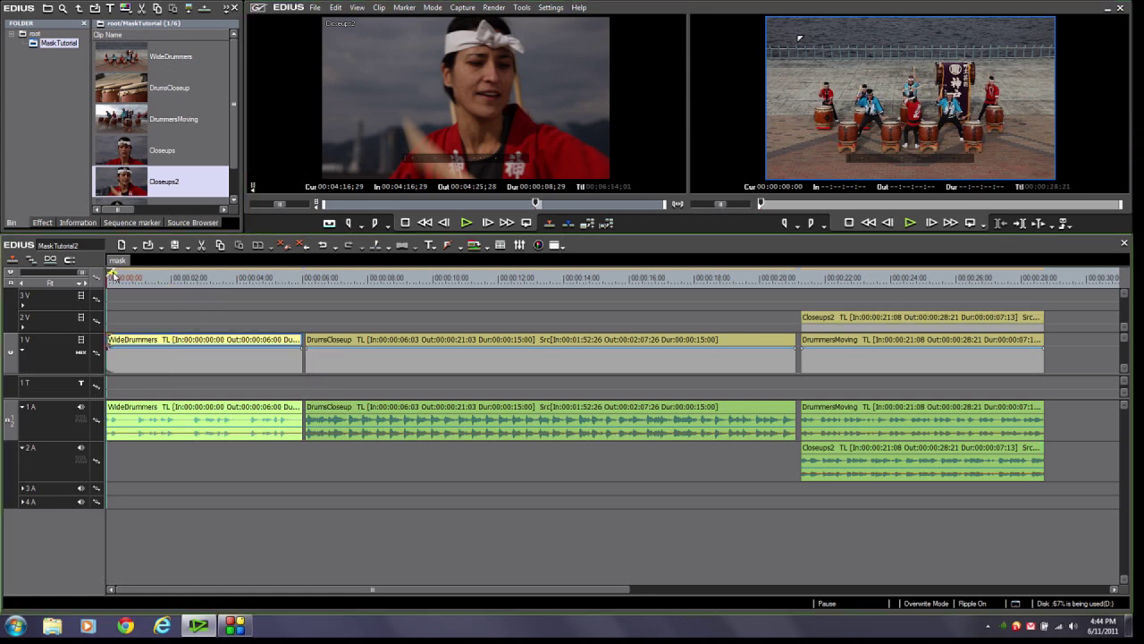
left_click(127, 277)
left_click_drag(146, 272, 252, 269)
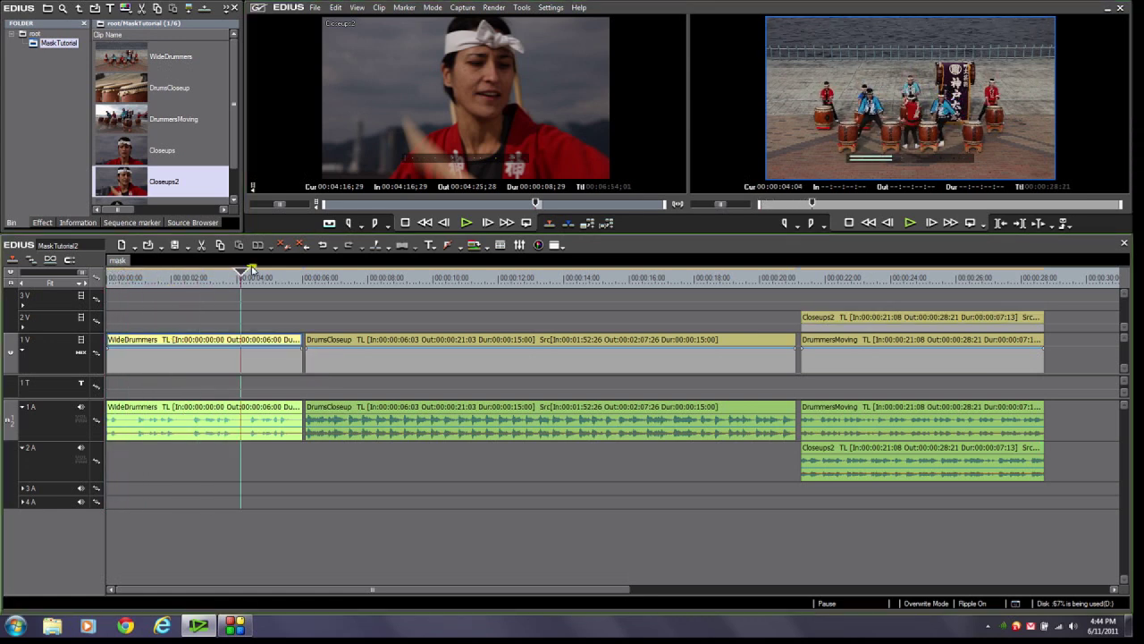
left_click_drag(252, 269, 97, 286)
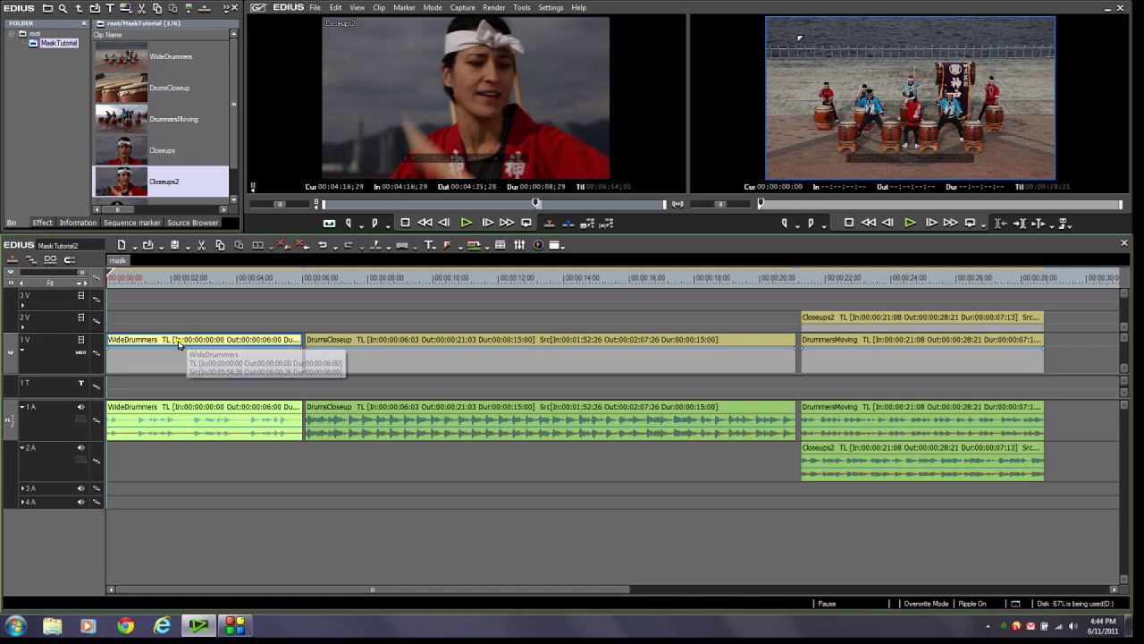
- Apply the proDAD Mask effect to WideDrummers and open its Mask settings
left_click(42, 222)
left_click(52, 176)
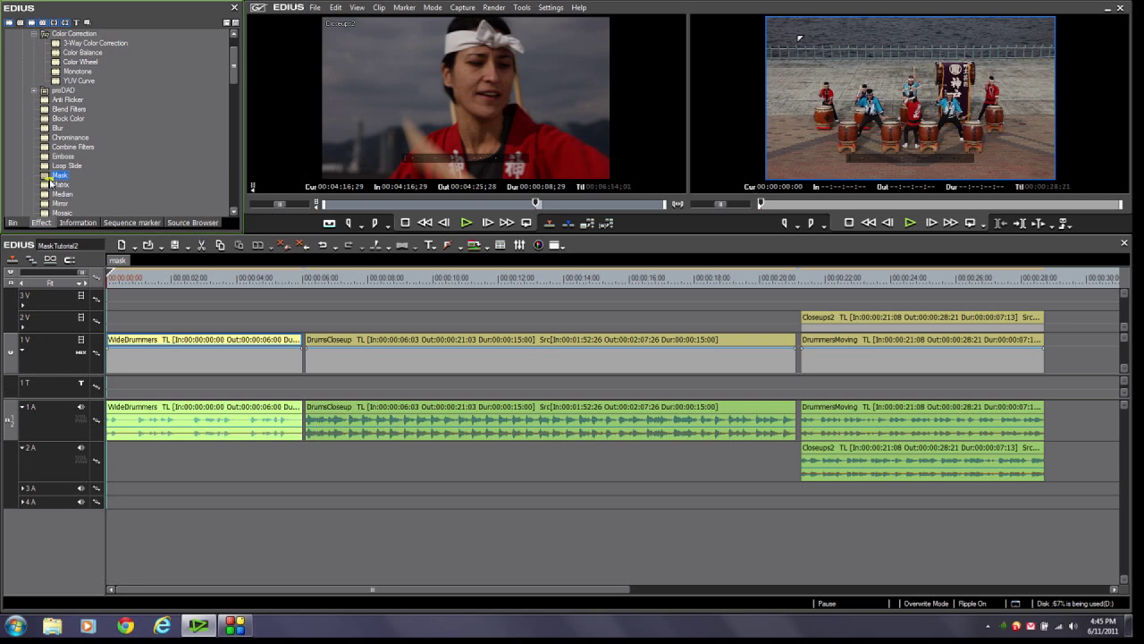
left_click_drag(51, 183, 140, 341)
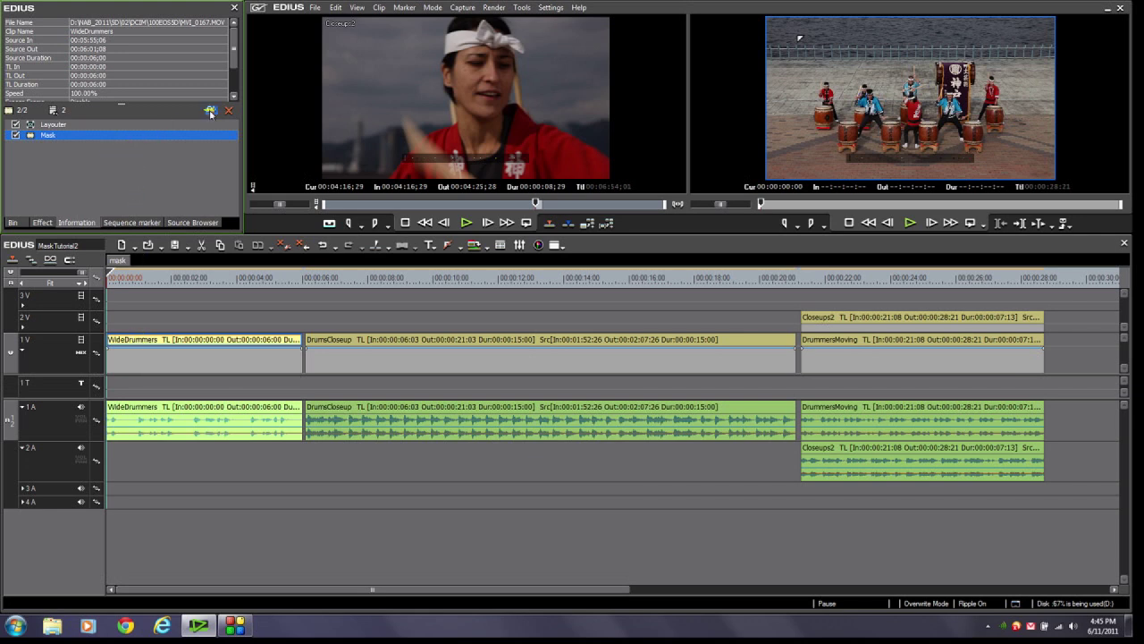
double_click(38, 138)
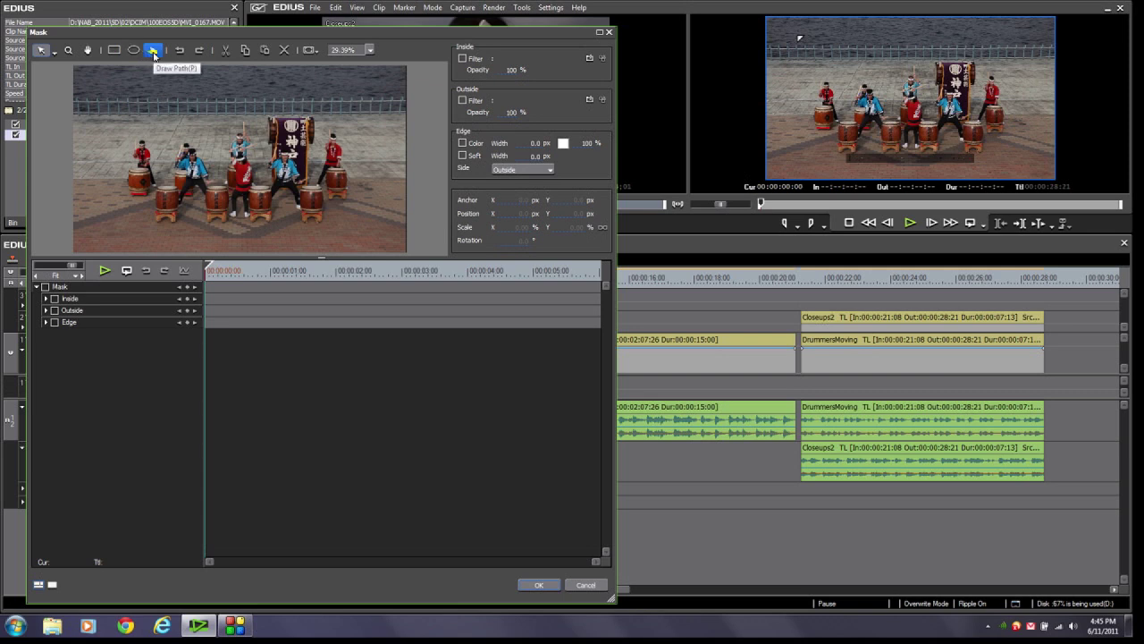
- Trace a bezier path around the drummers' heads and outlines with the Draw Path tool
left_click(153, 51)
left_click(61, 177)
left_click_drag(135, 142, 210, 184)
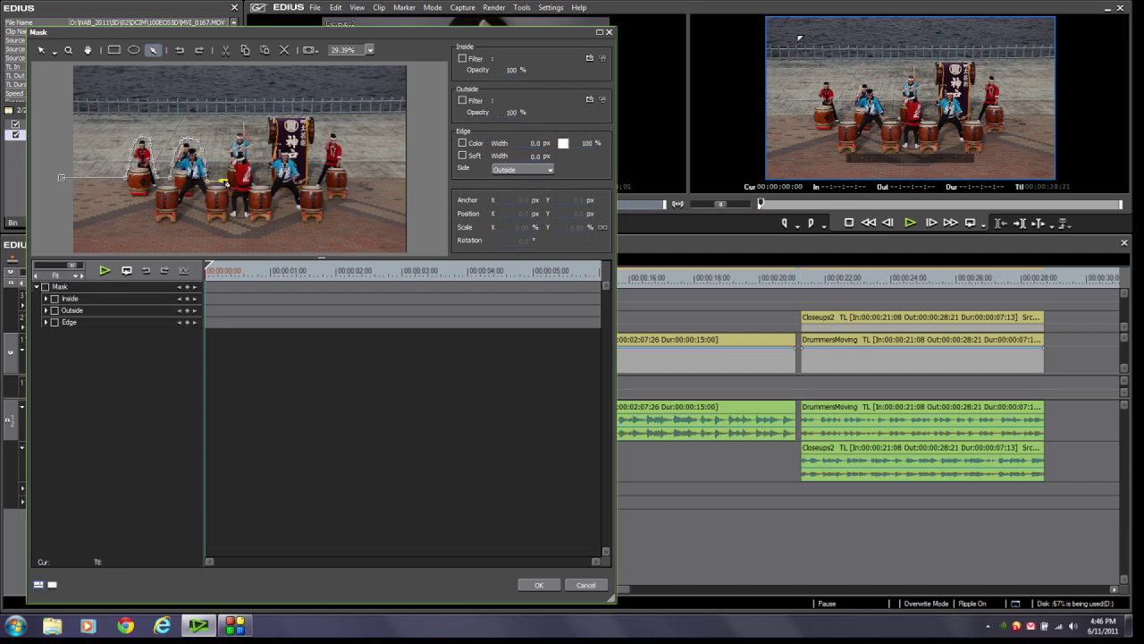
mouse_move(224, 169)
left_mouse_down()
mouse_move(238, 131)
mouse_move(253, 138)
mouse_move(265, 180)
mouse_move(273, 146)
mouse_move(413, 178)
mouse_move(414, 115)
mouse_move(60, 114)
mouse_move(63, 184)
left_mouse_up()
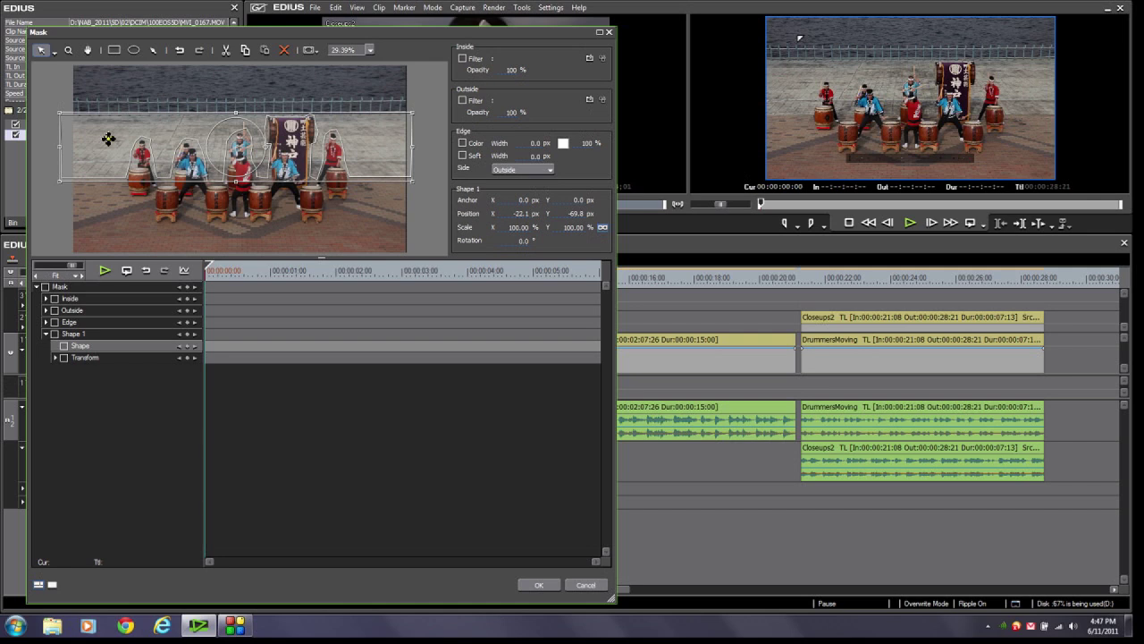
left_click(55, 53)
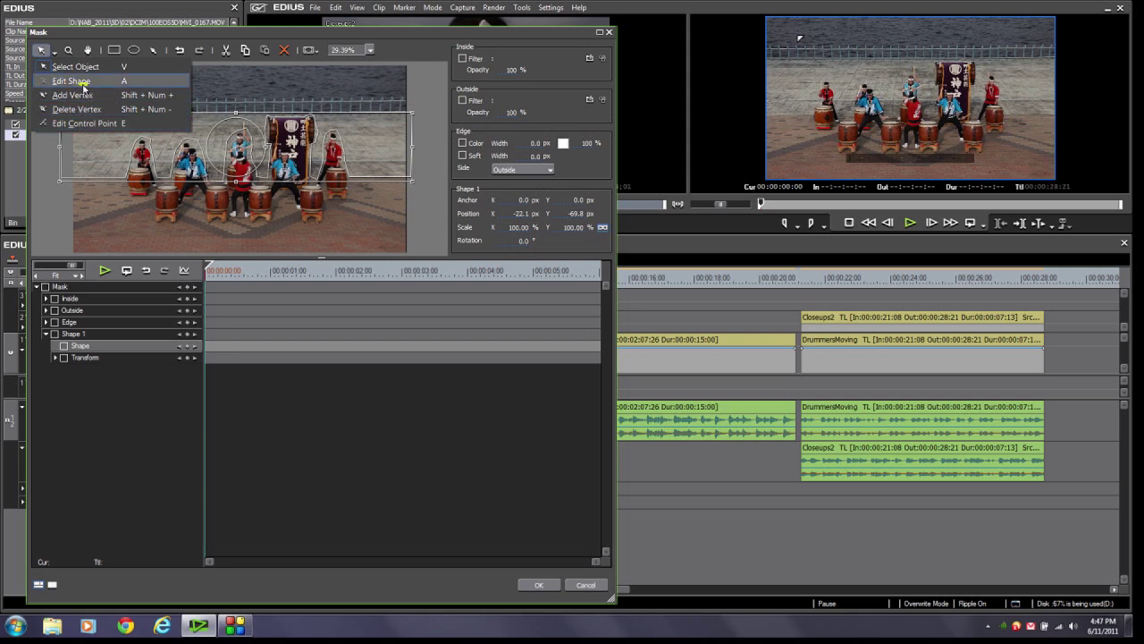
- Switch to Edit Shape mode and enlarge the preview to inspect Shape 1's outline
left_click(71, 81)
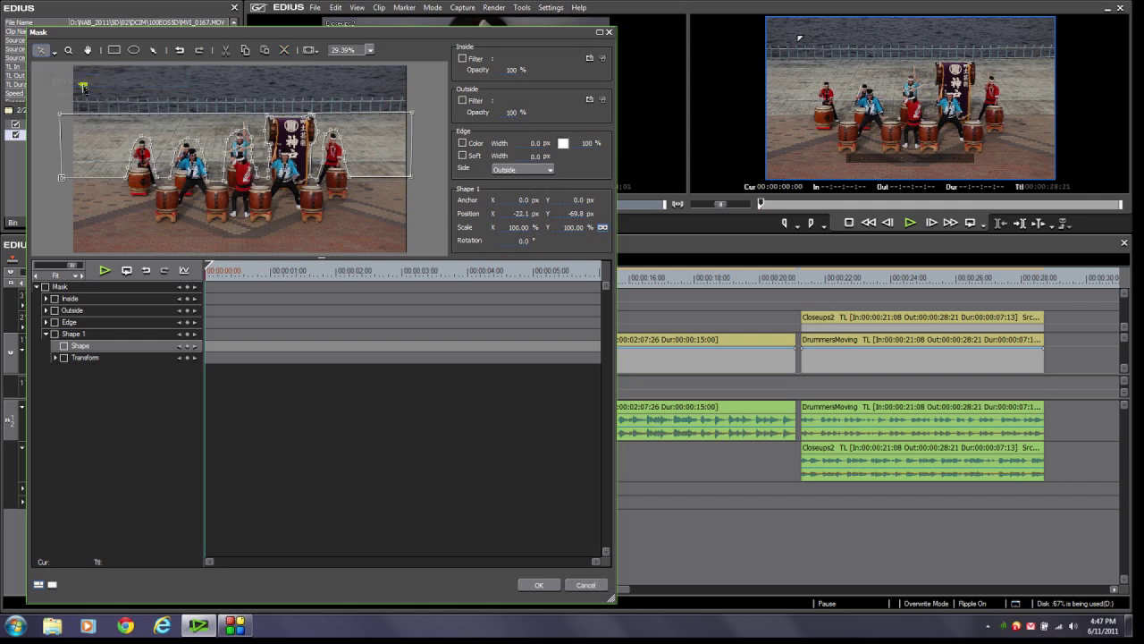
left_click(52, 586)
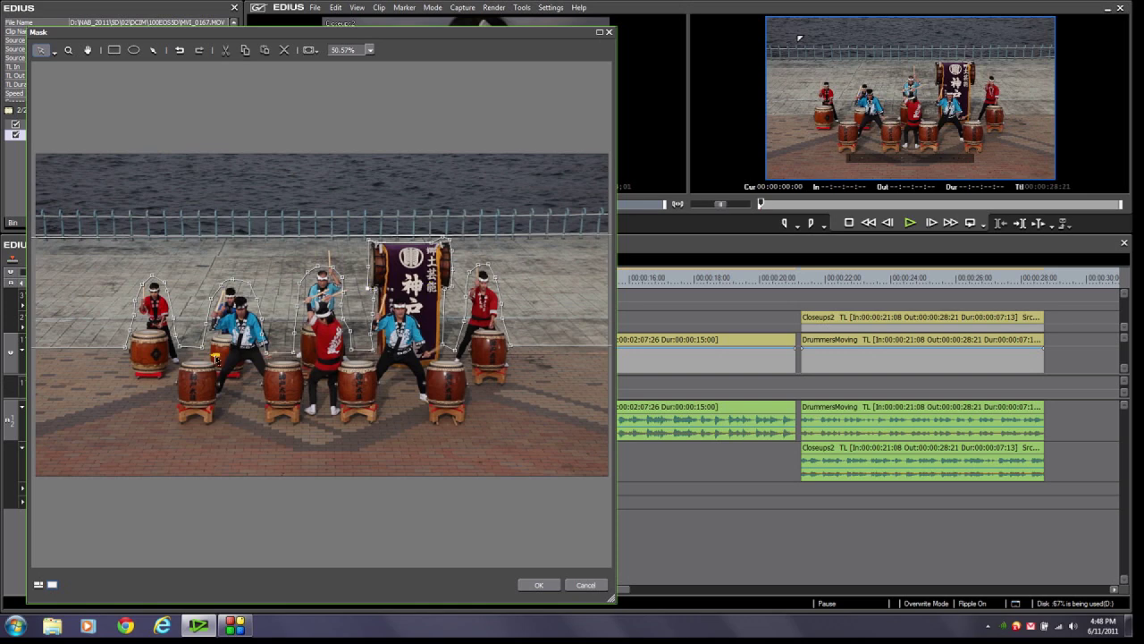
- Restore the full layout and enable Chrominance as the mask's Inside filter
key("F6")
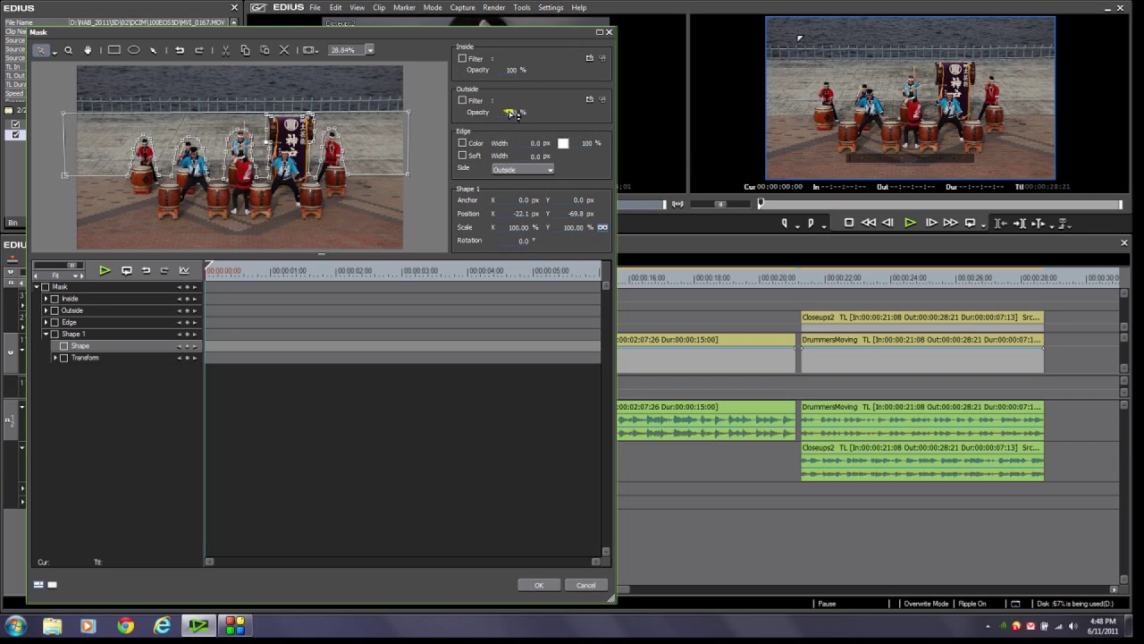
left_click(462, 59)
left_click(590, 59)
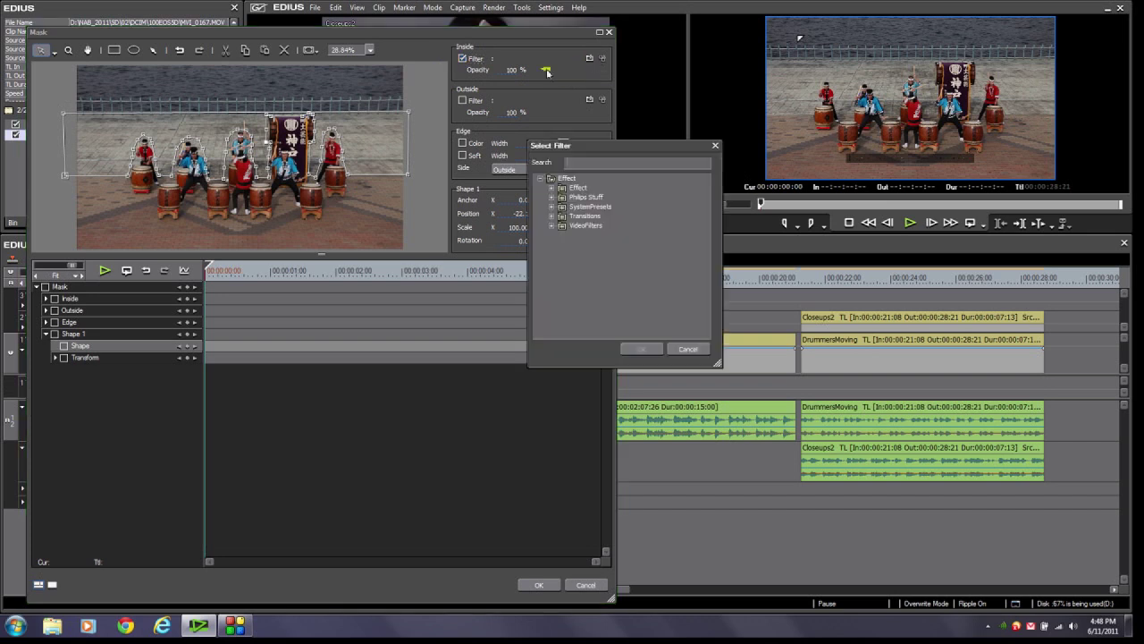
left_click(554, 227)
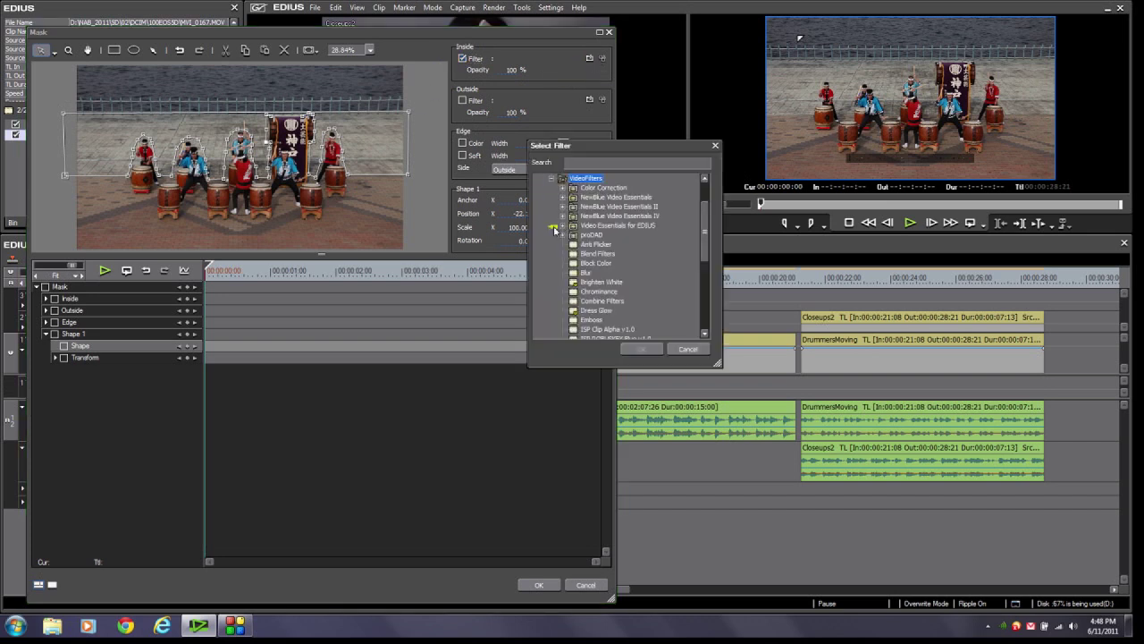
scroll(666, 277, "down", 2)
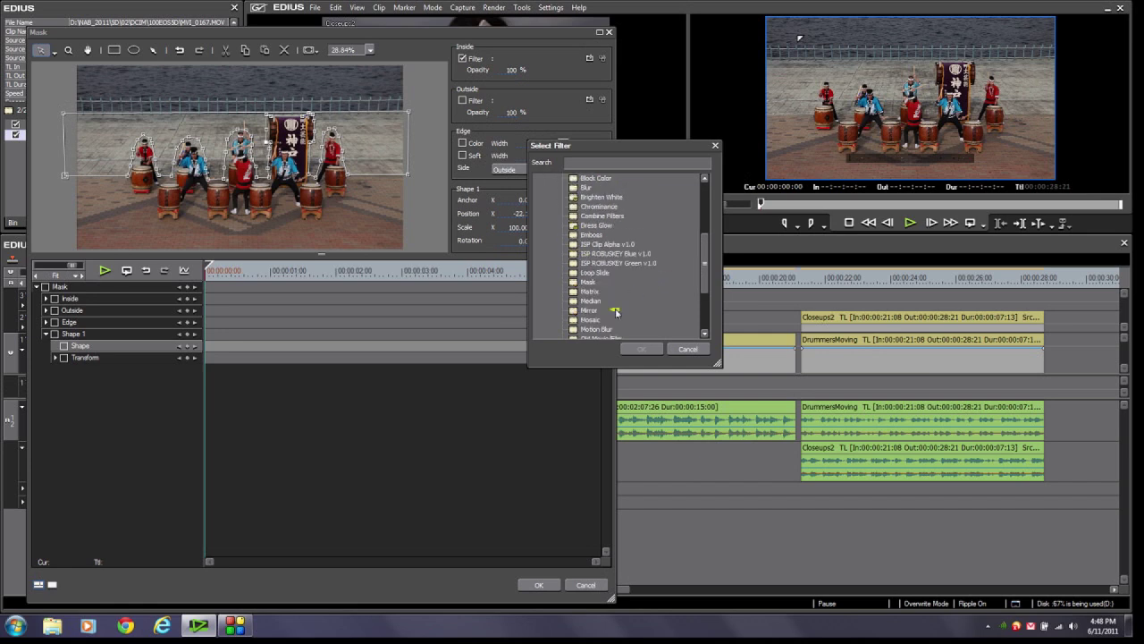
scroll(616, 313, "up", 3)
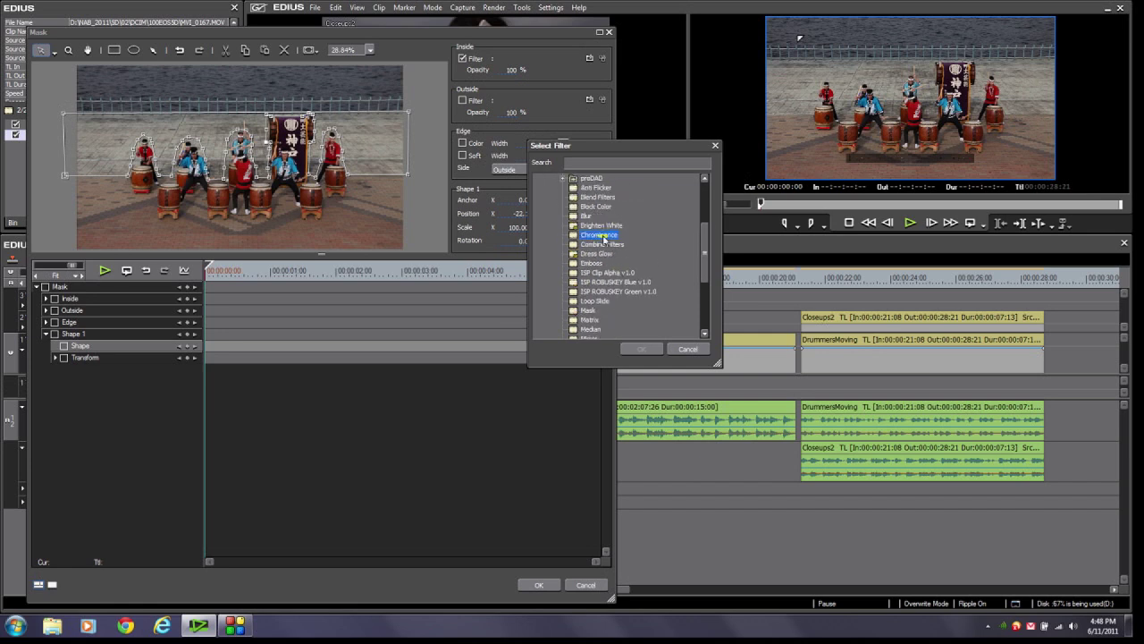
left_click(642, 349)
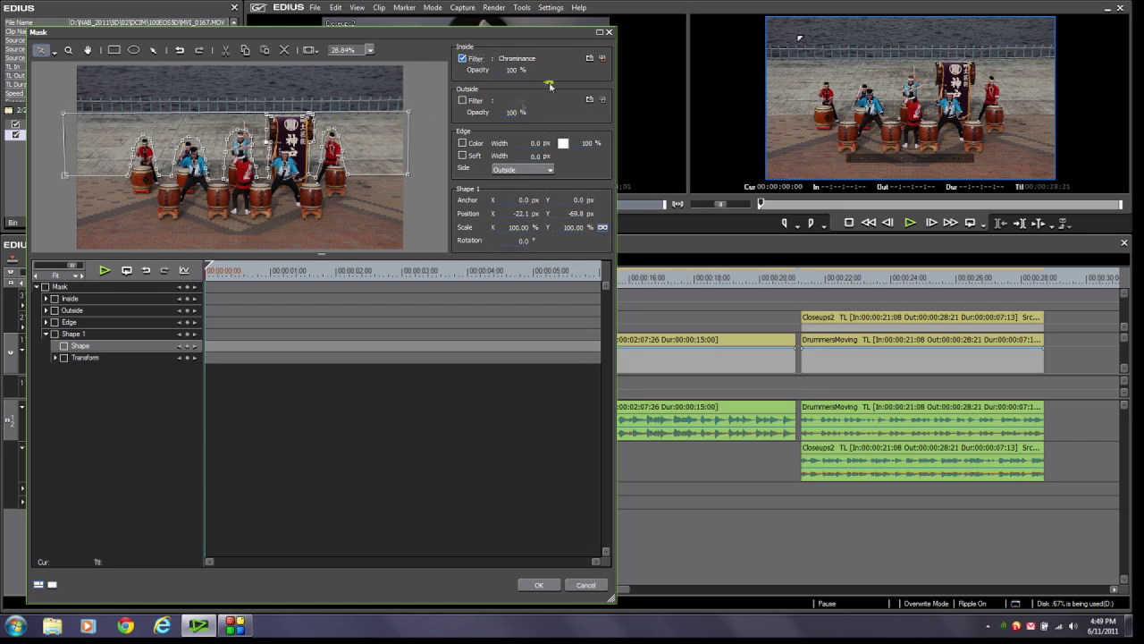
- Open the Chrominance setup, show the key matte and pick the key colour
left_click(604, 59)
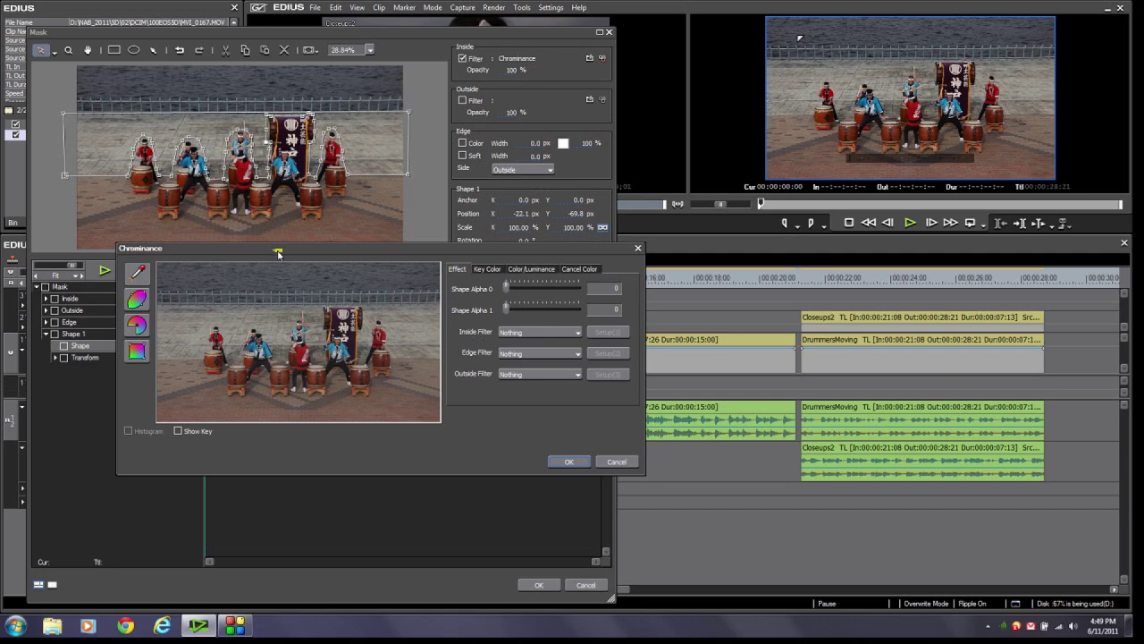
left_click_drag(276, 254, 194, 280)
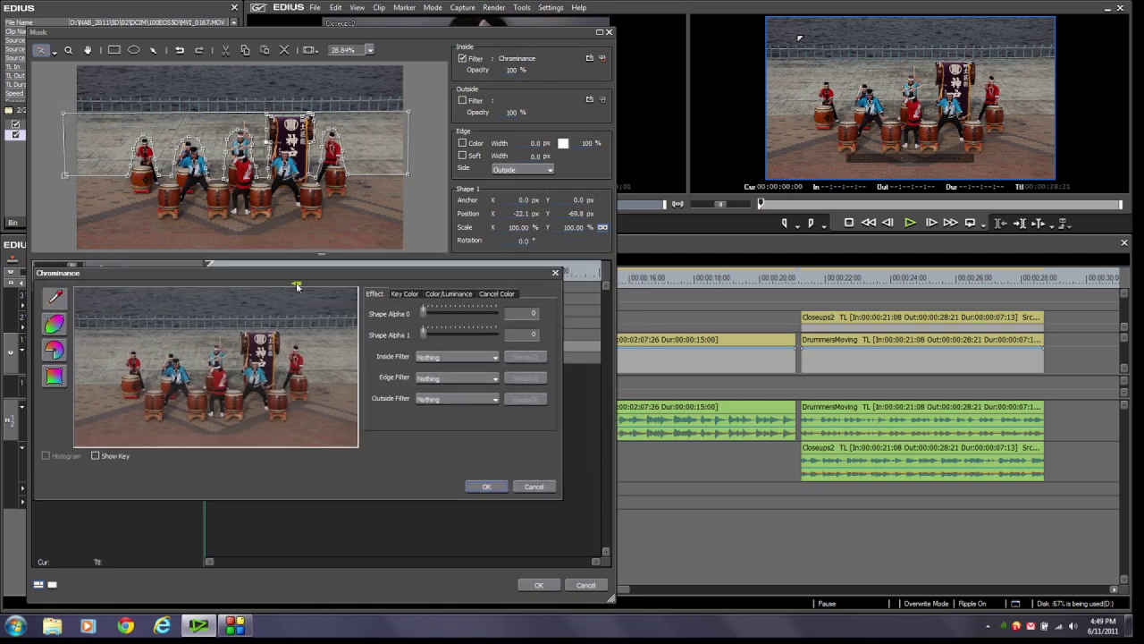
left_click(95, 458)
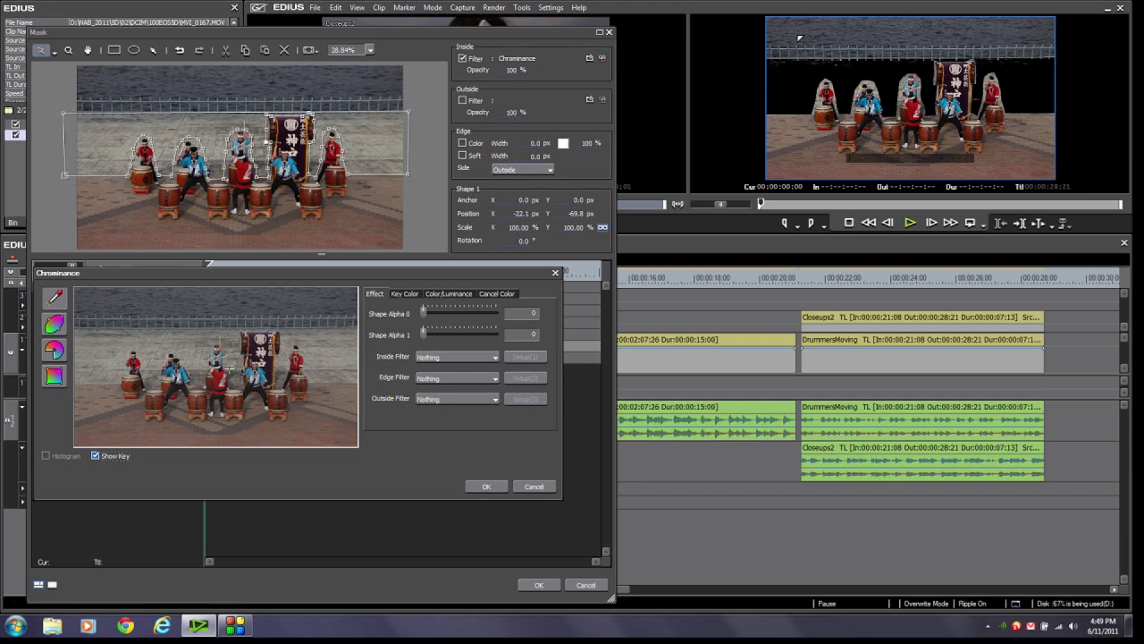
left_click(105, 335)
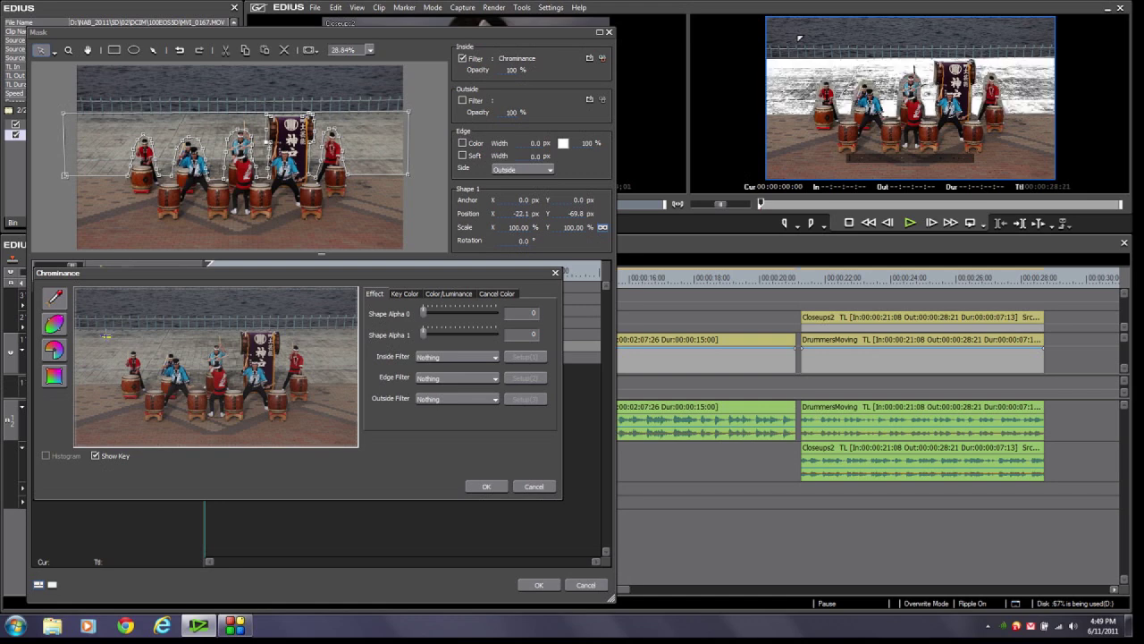
- Set Chroma Base 42 and Chroma Range 14, then hide the key matte
left_click(443, 294)
left_click_drag(425, 333, 415, 342)
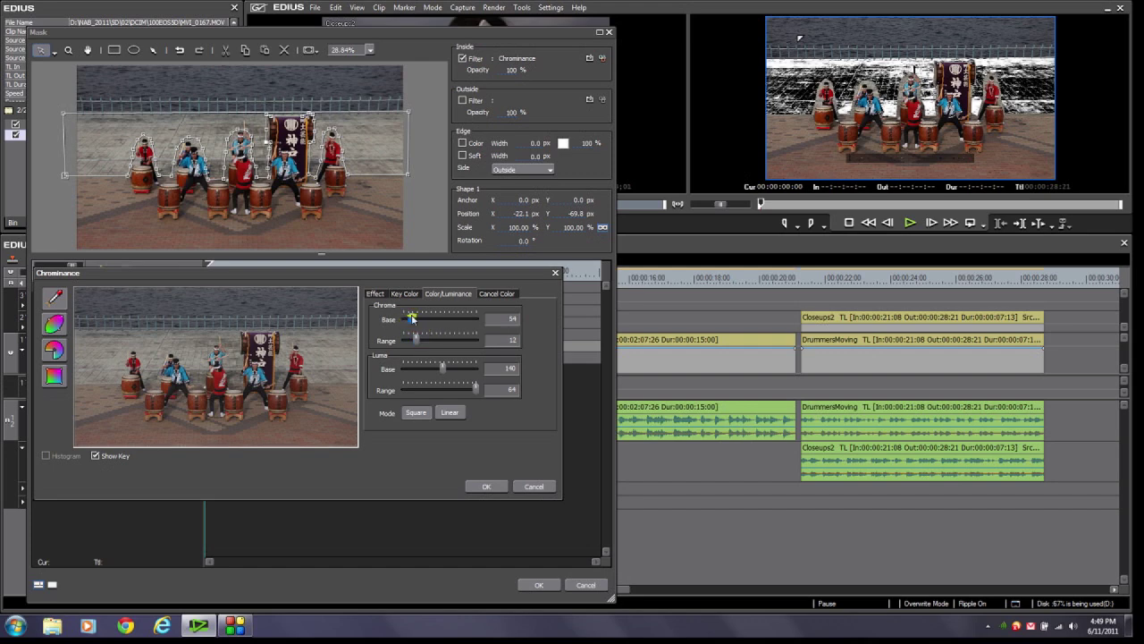
mouse_move(411, 319)
left_mouse_down()
mouse_move(465, 320)
mouse_move(413, 324)
left_mouse_up()
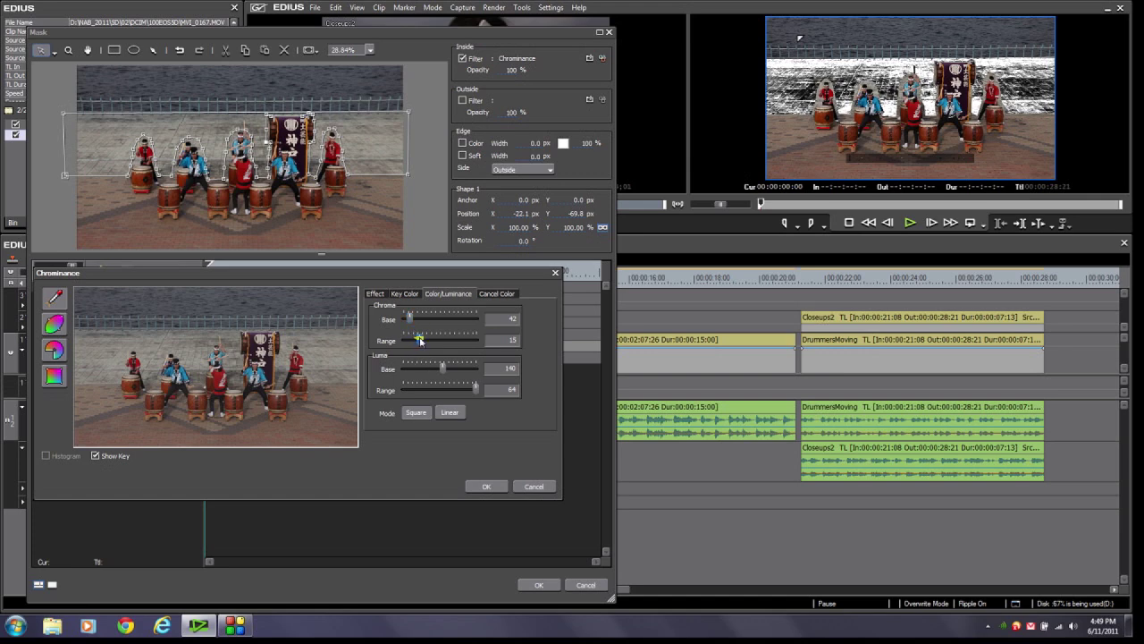
left_click_drag(415, 341, 419, 341)
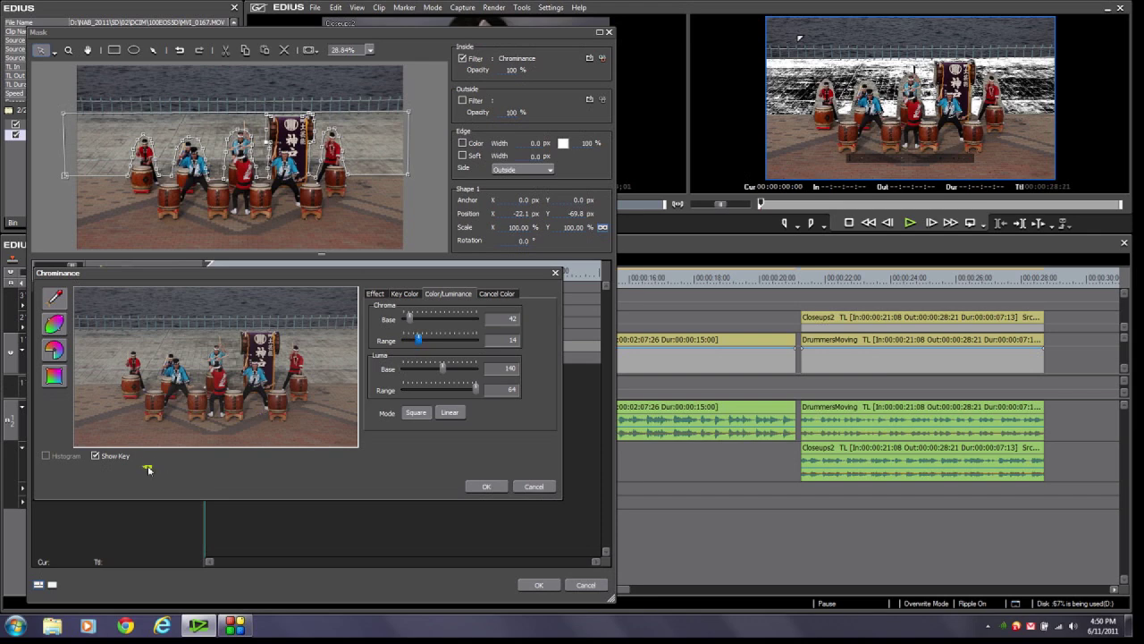
left_click(96, 456)
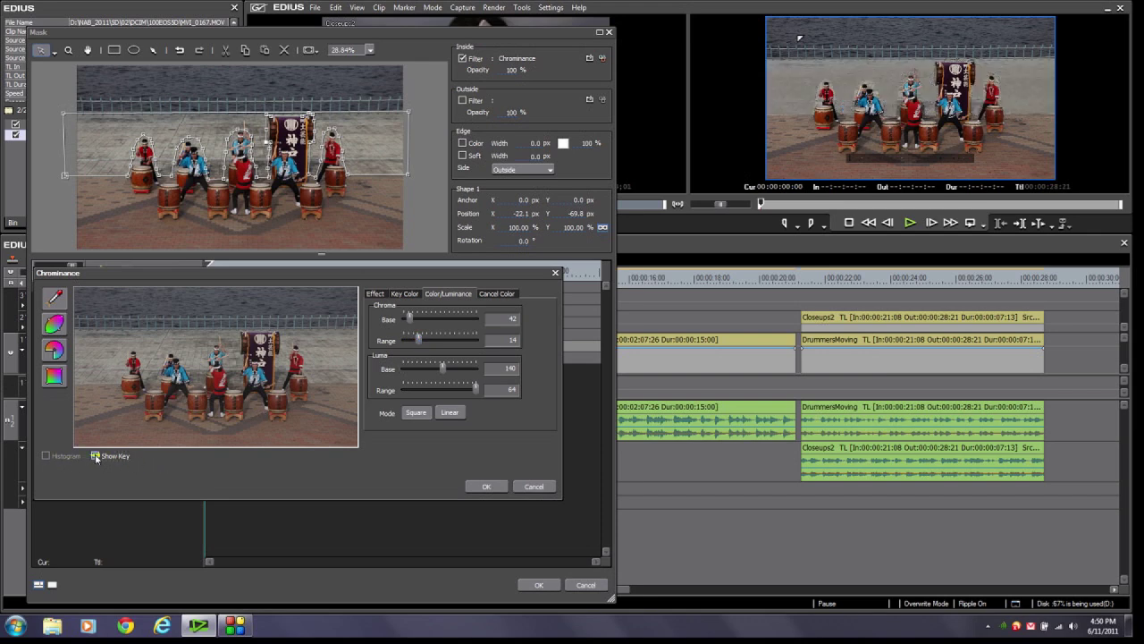
- Back on the main Chrominance settings, choose Color Balance from the Inside Filter list
left_click(375, 294)
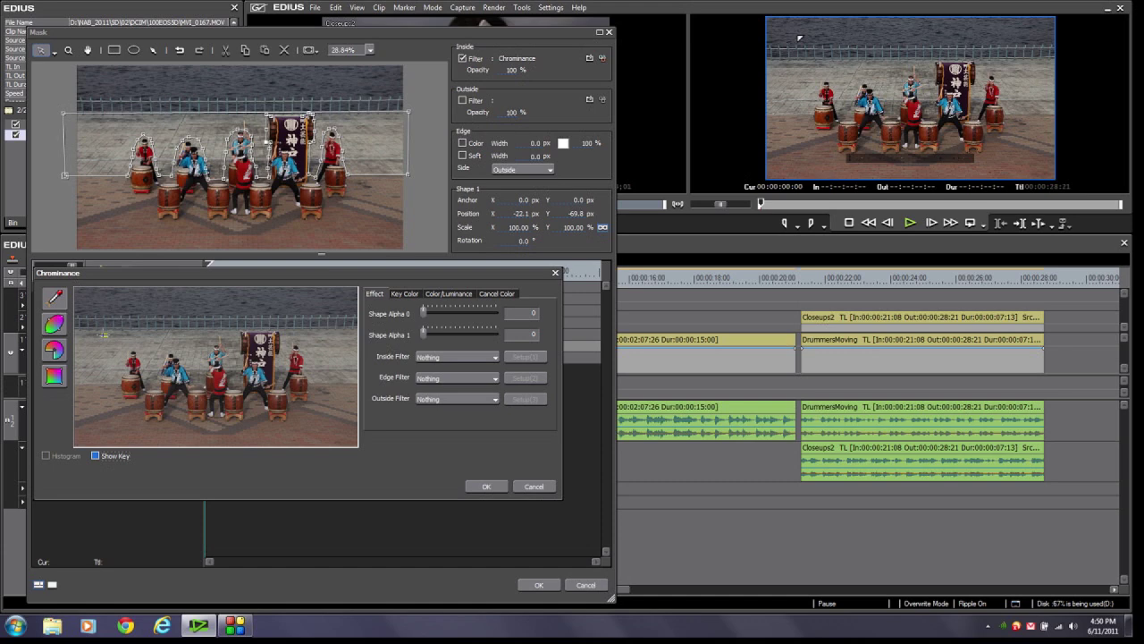
left_click(446, 358)
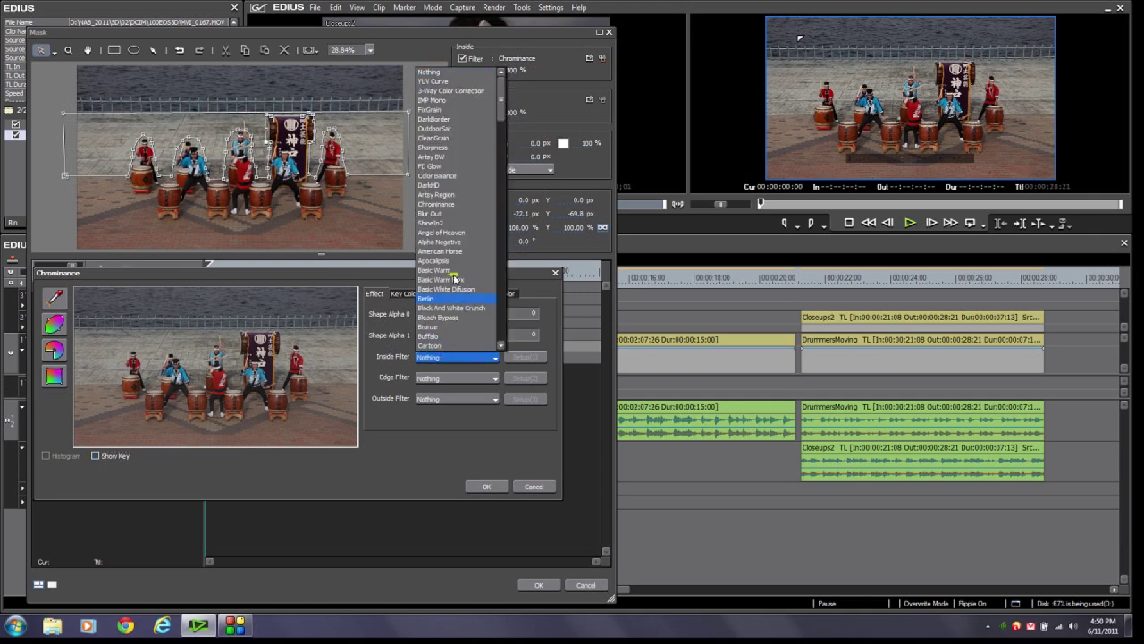
left_click_drag(501, 89, 521, 255)
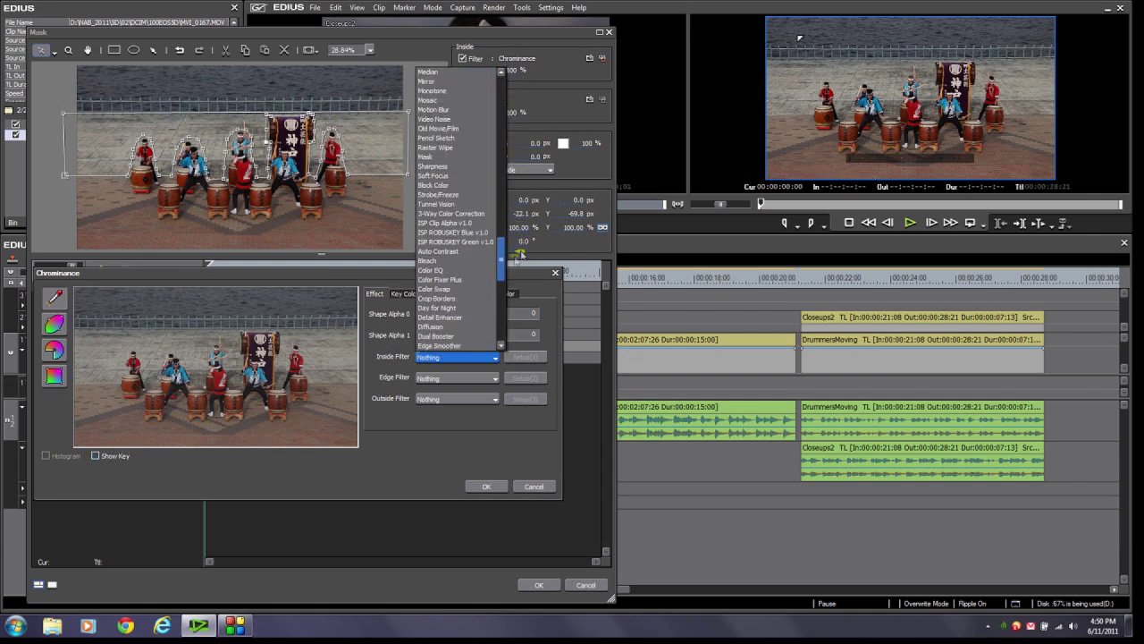
scroll(447, 331, "down", 4)
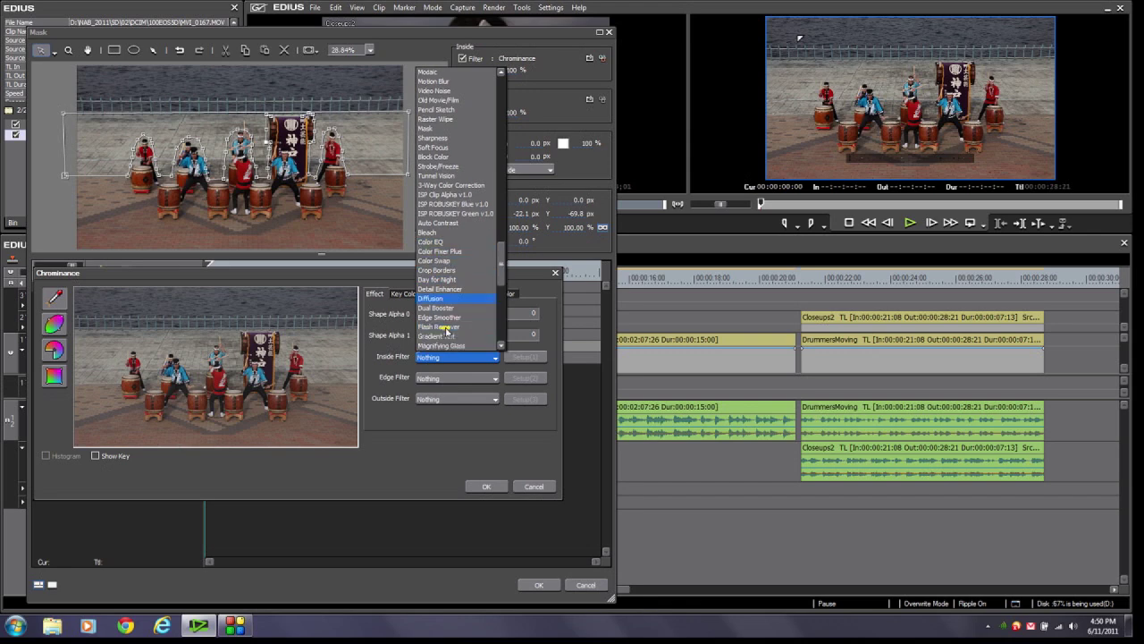
scroll(447, 331, "up", 8)
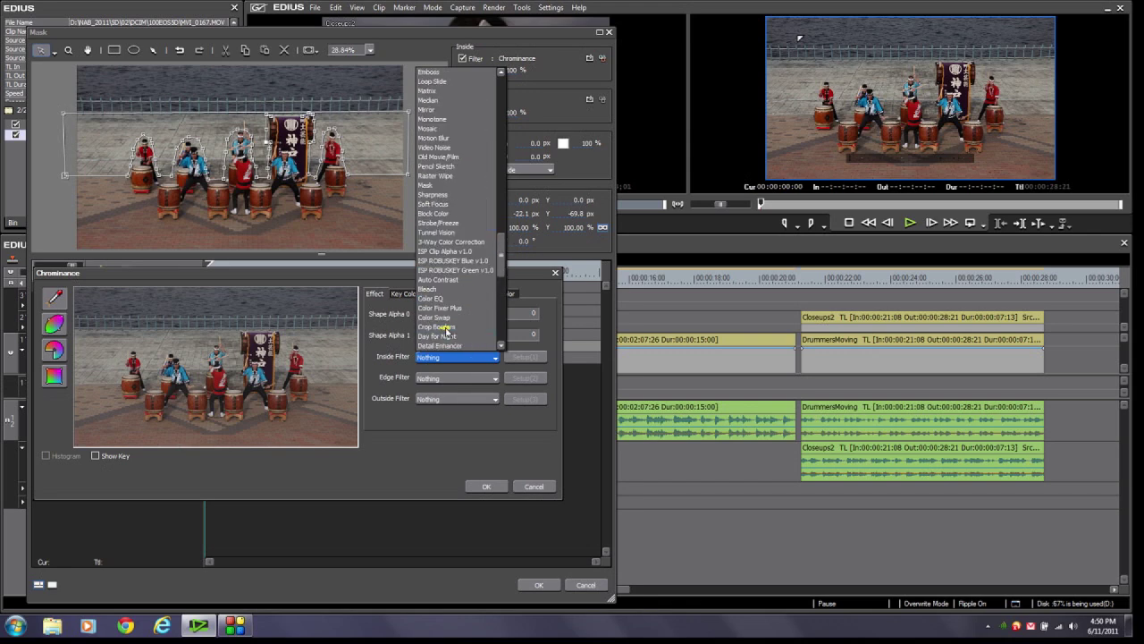
left_click(437, 120)
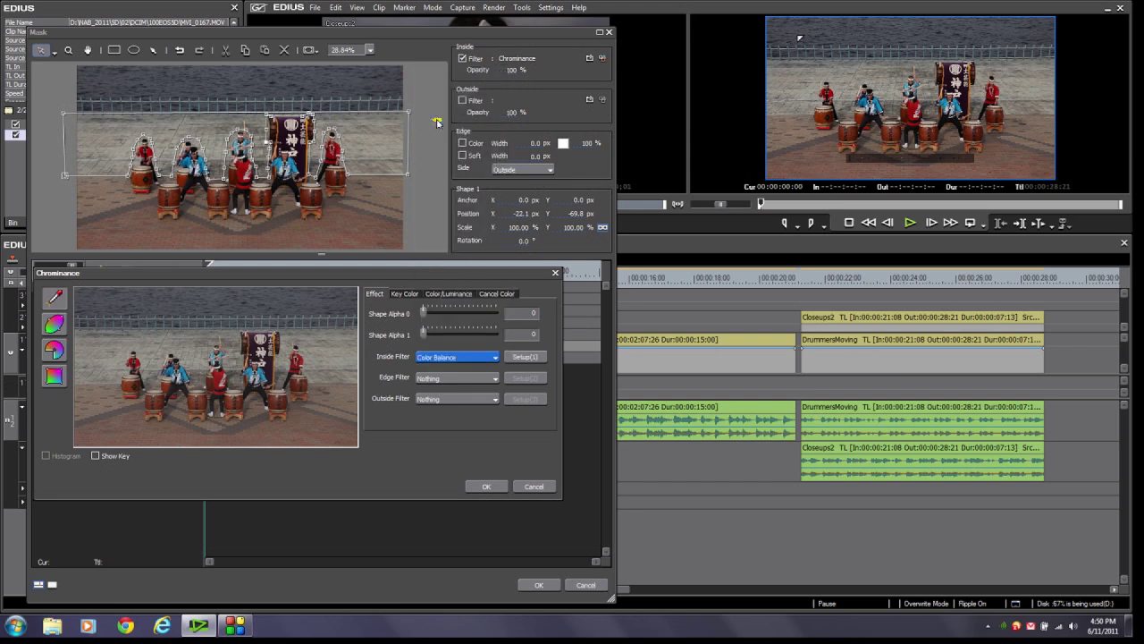
- Set Color Balance to Chroma -24, Bright 10, Contrast -63, and confirm both dialogs
left_click(541, 356)
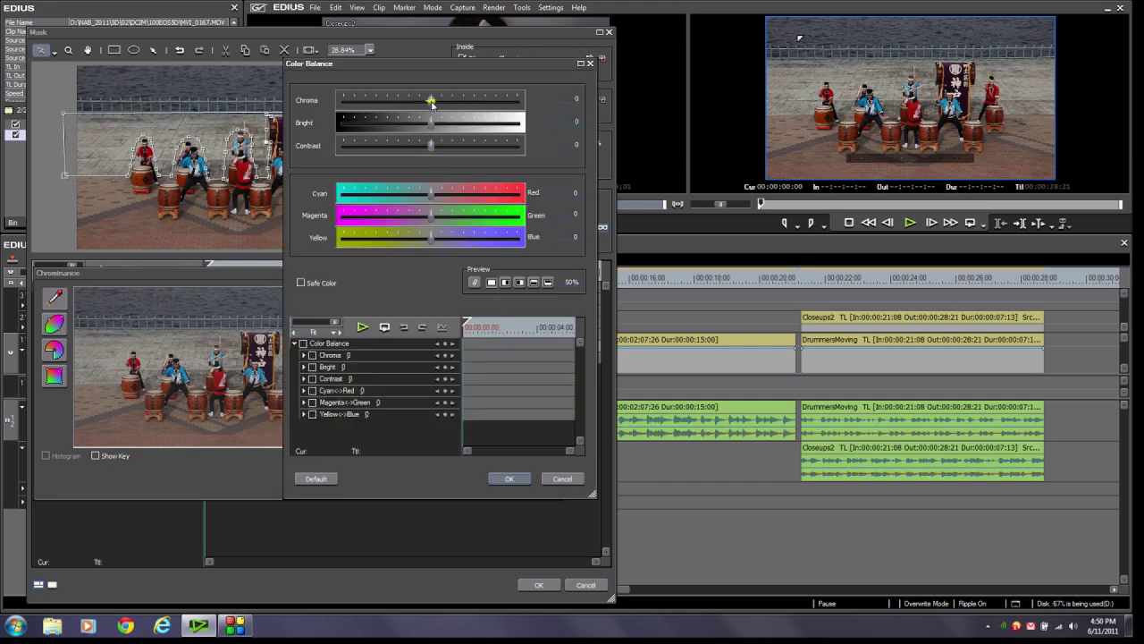
left_click_drag(430, 102, 390, 103)
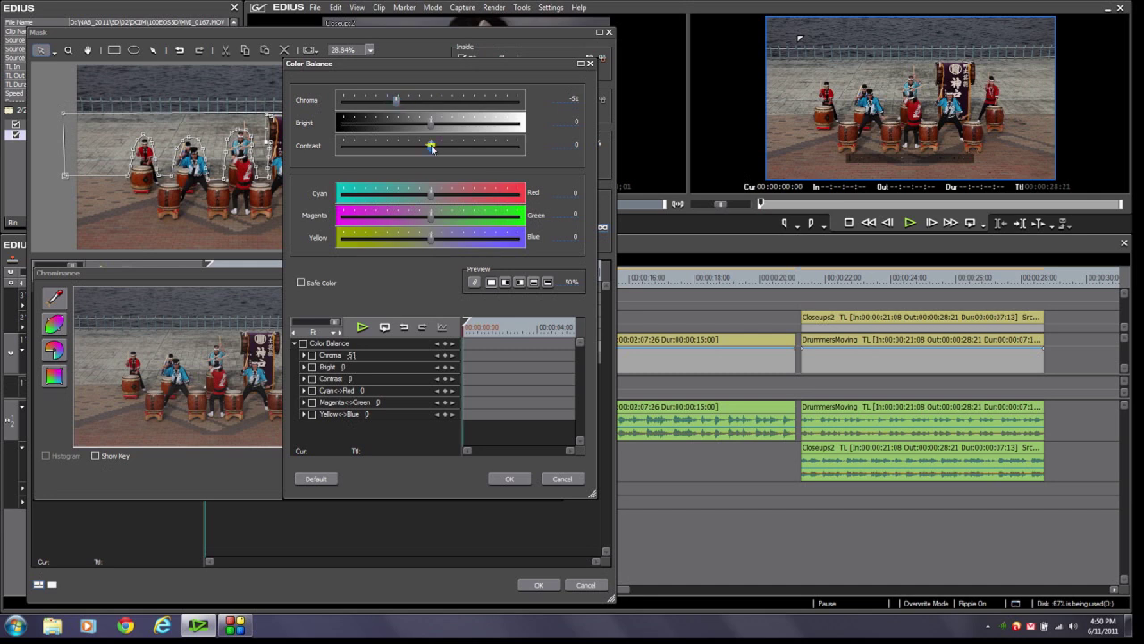
left_click_drag(431, 147, 407, 149)
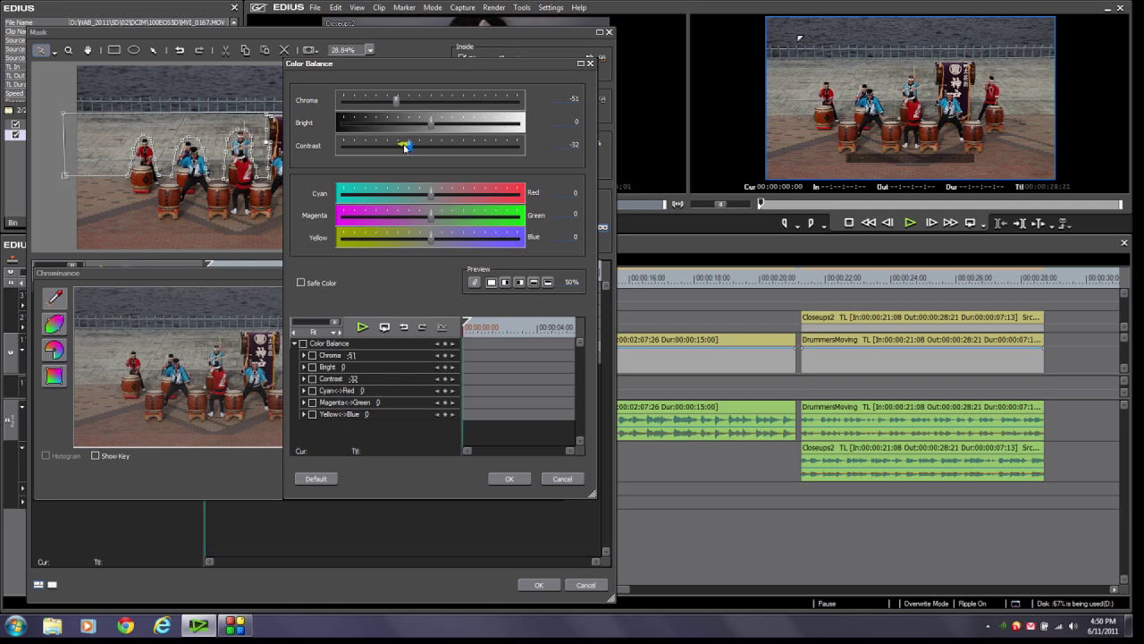
left_click_drag(408, 150, 398, 149)
left_click_drag(432, 125, 438, 126)
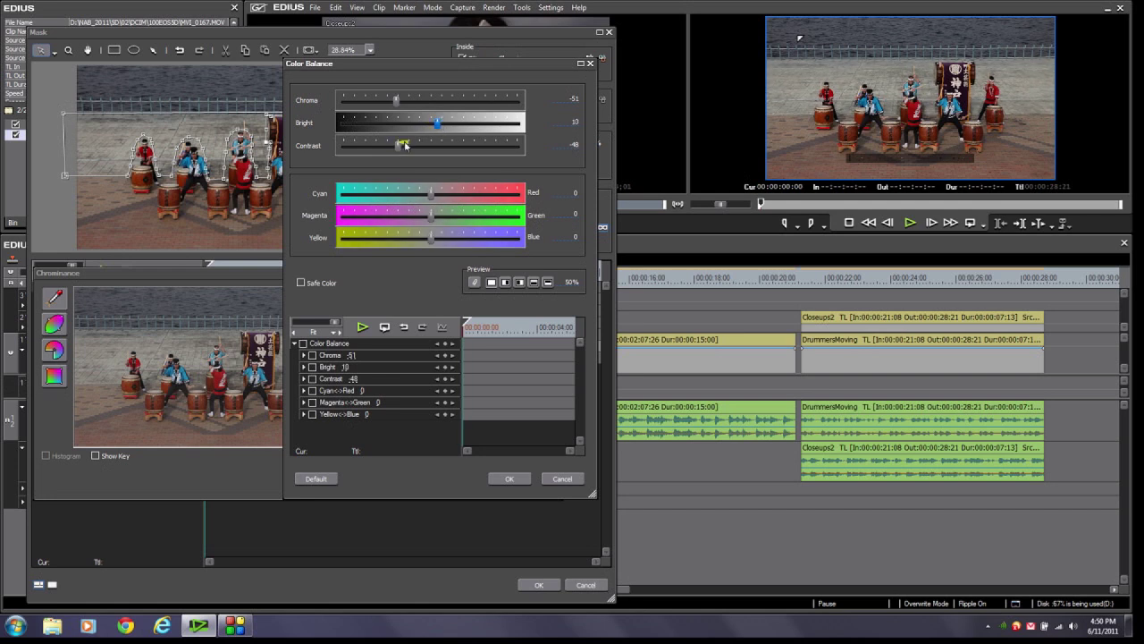
left_click_drag(398, 147, 398, 148)
mouse_move(397, 105)
left_mouse_down()
mouse_move(386, 104)
mouse_move(414, 103)
mouse_move(398, 106)
left_mouse_up()
left_click(509, 480)
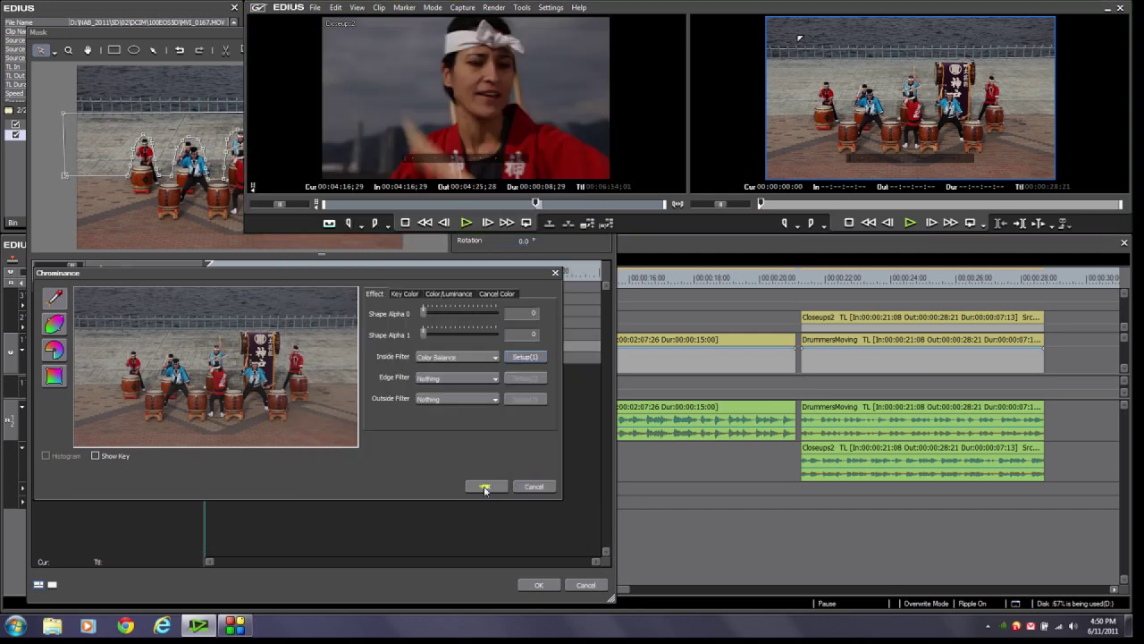
left_click(485, 488)
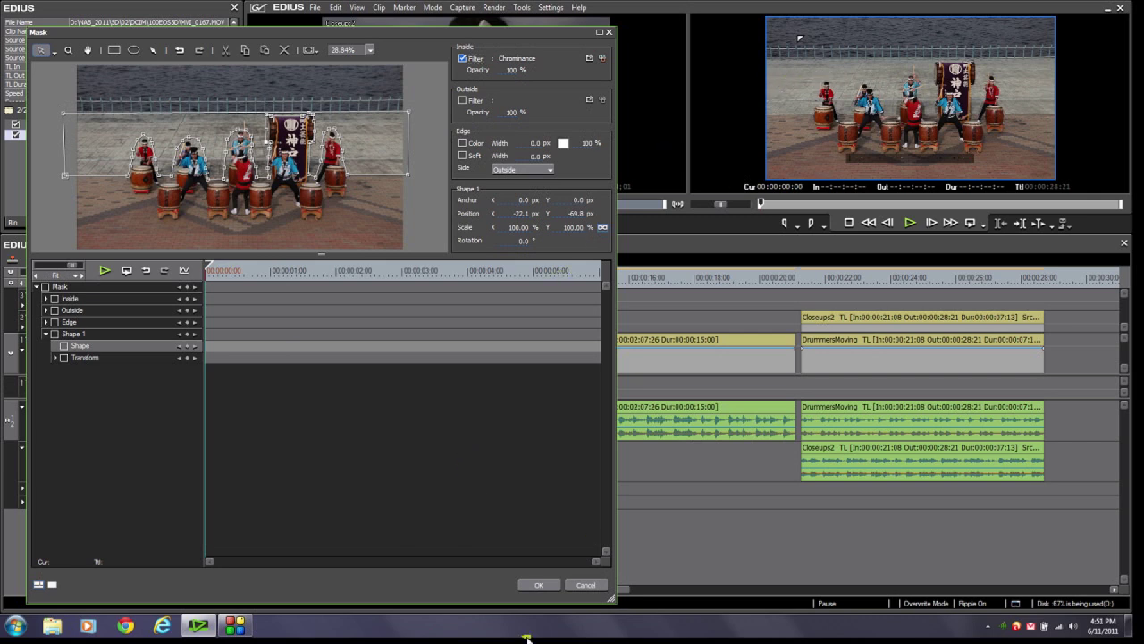
- Close the Mask dialog and scrub forward to the DrumsCloseup clip at 00:00:06:03
left_click(543, 586)
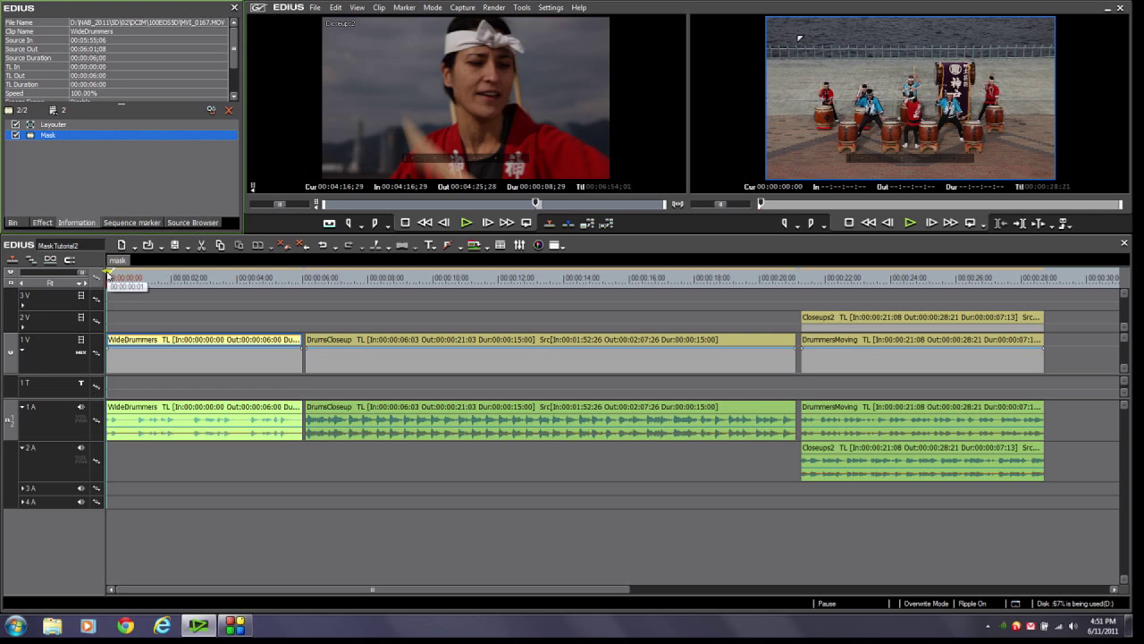
left_click_drag(109, 277, 213, 275)
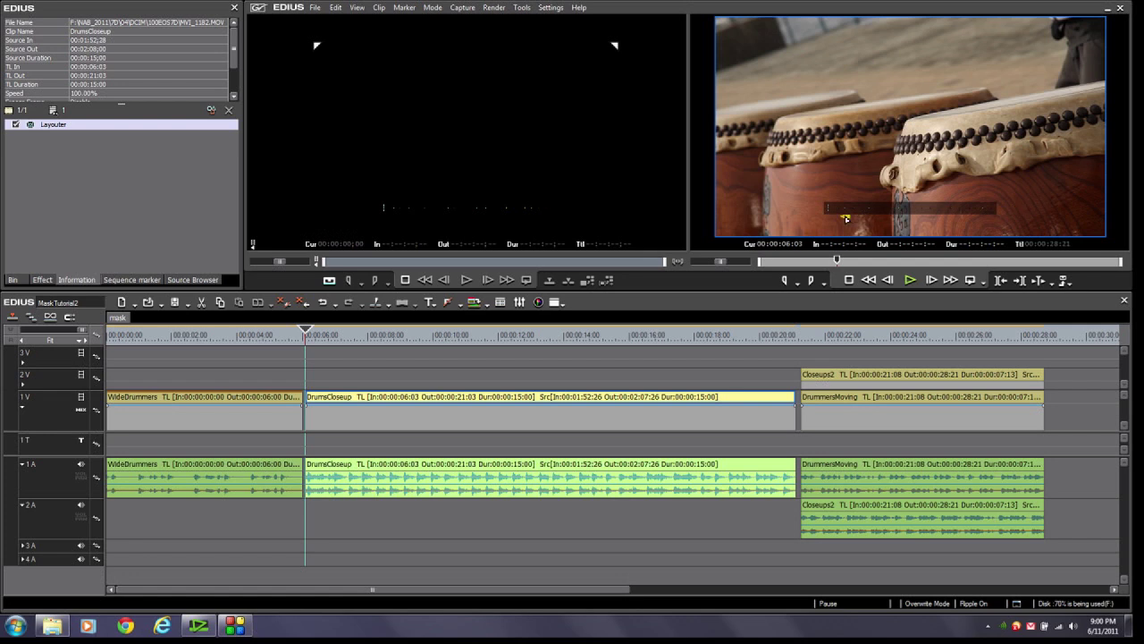
- Drag VideoFilters > Mask onto DrumsCloseup and open its Mask settings
left_click(42, 279)
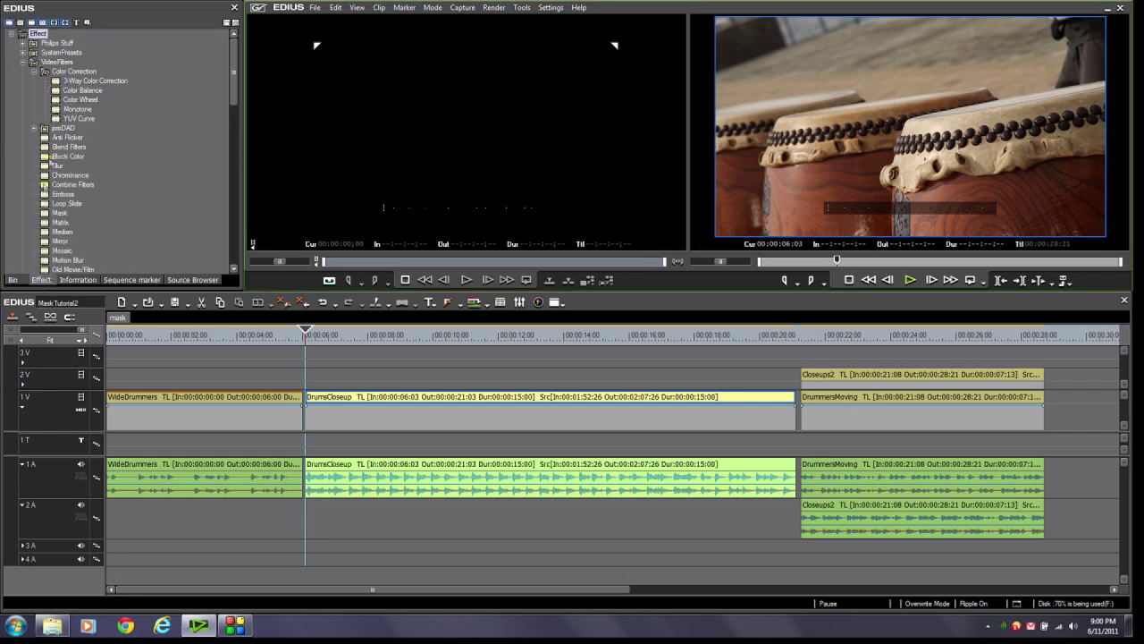
left_click_drag(42, 216, 396, 399)
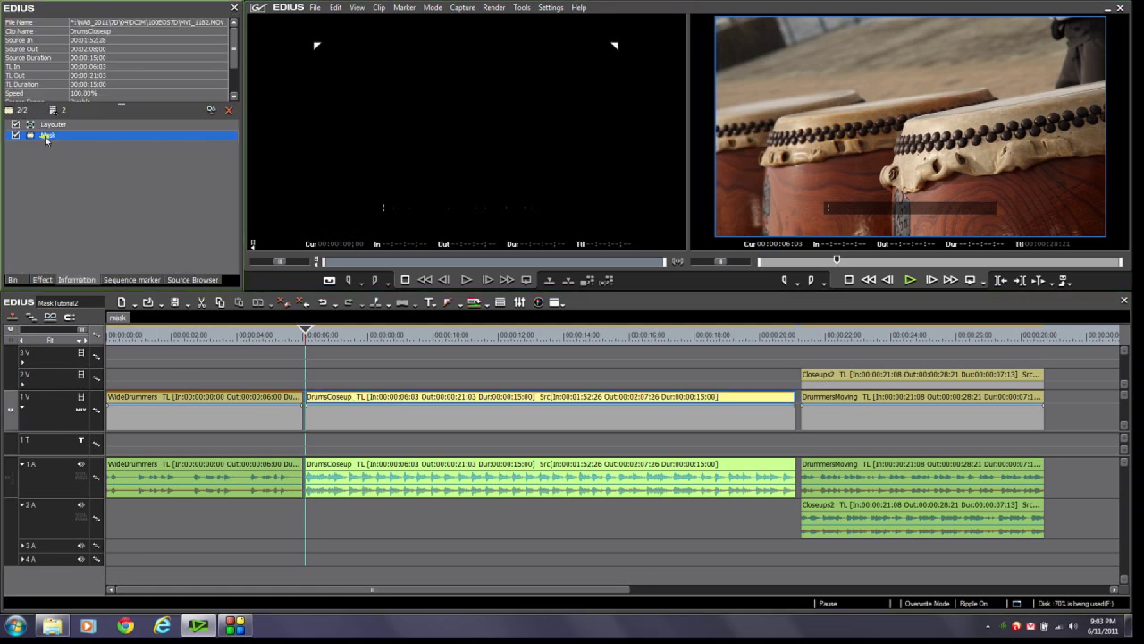
double_click(46, 140)
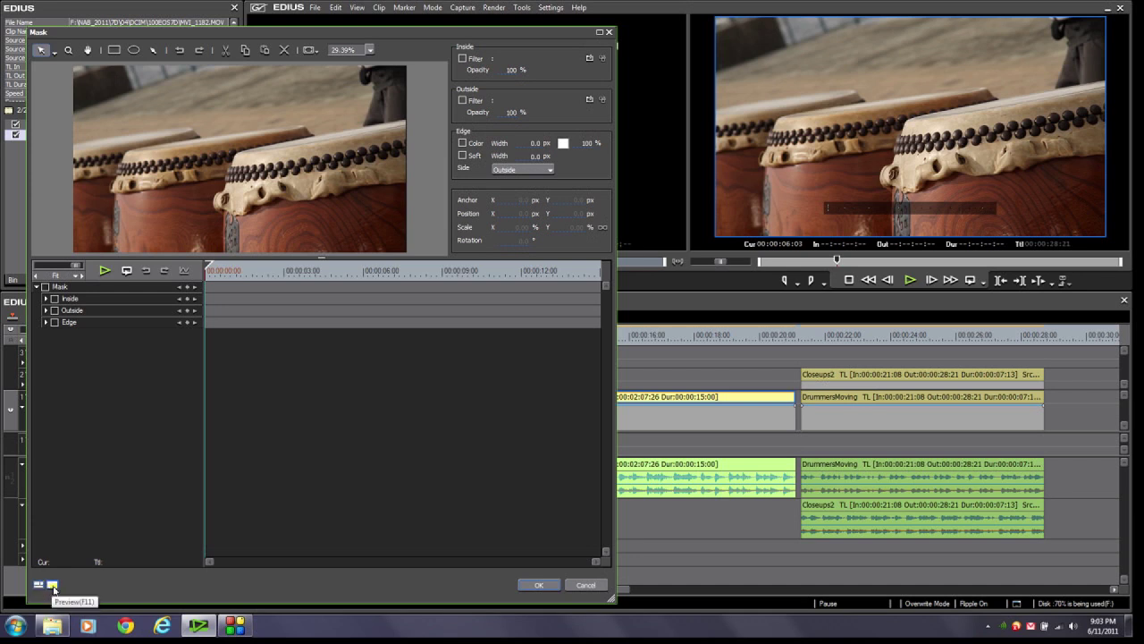
- Switch the Mask dialog to its preview-only layout and zoom to about 50%
left_click(52, 585)
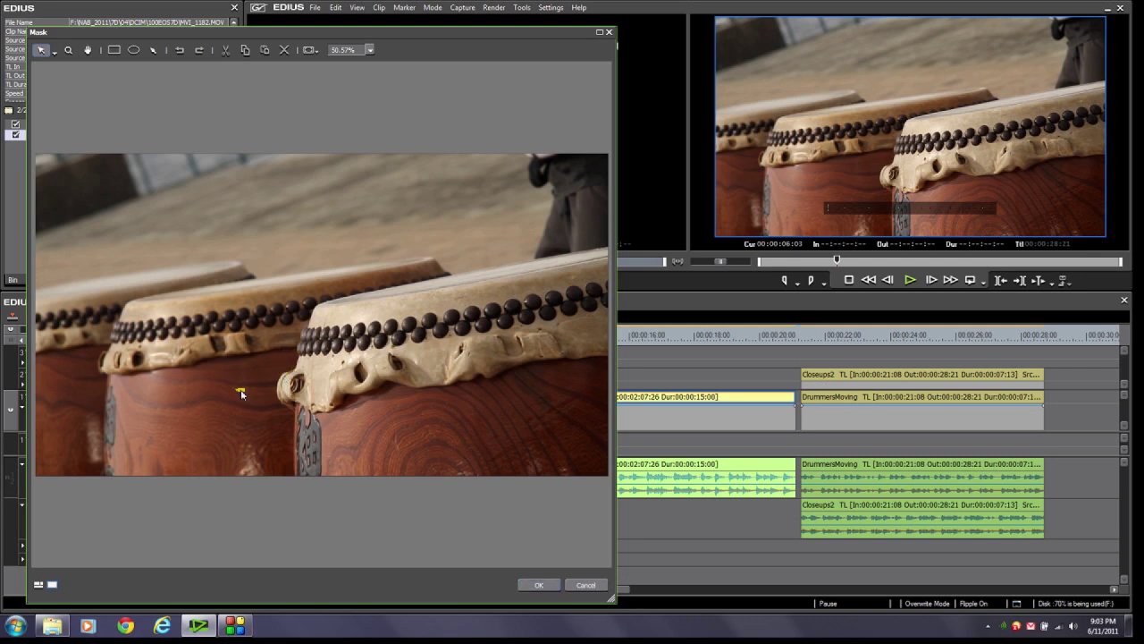
scroll(240, 392, "up", 3)
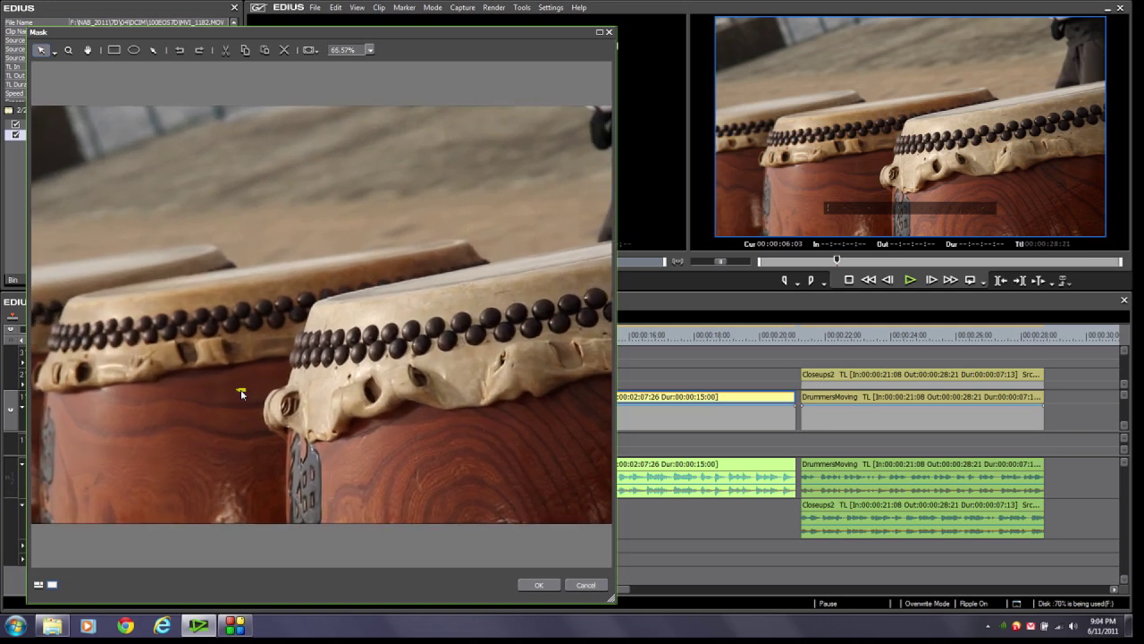
scroll(240, 393, "down", 3)
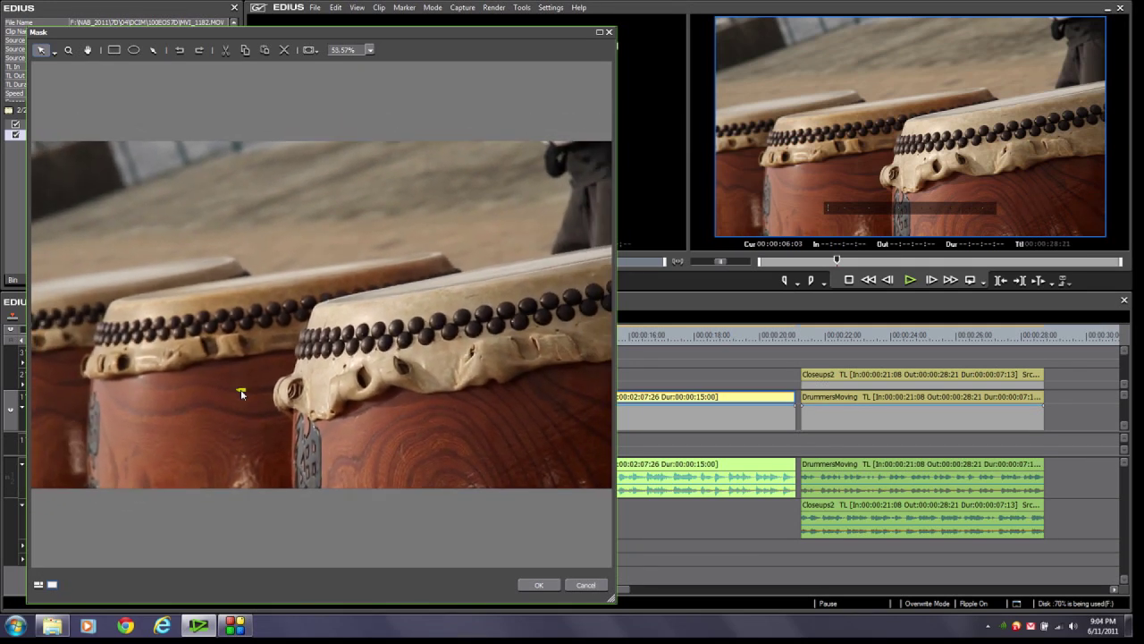
scroll(241, 392, "down", 1)
left_click(370, 50)
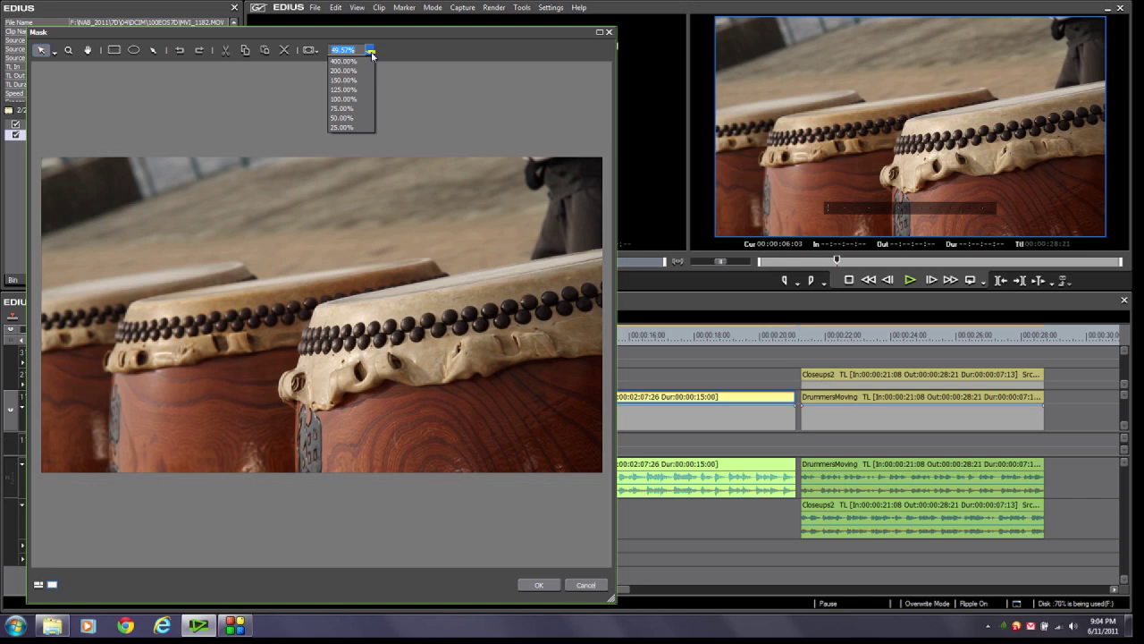
left_click(431, 113)
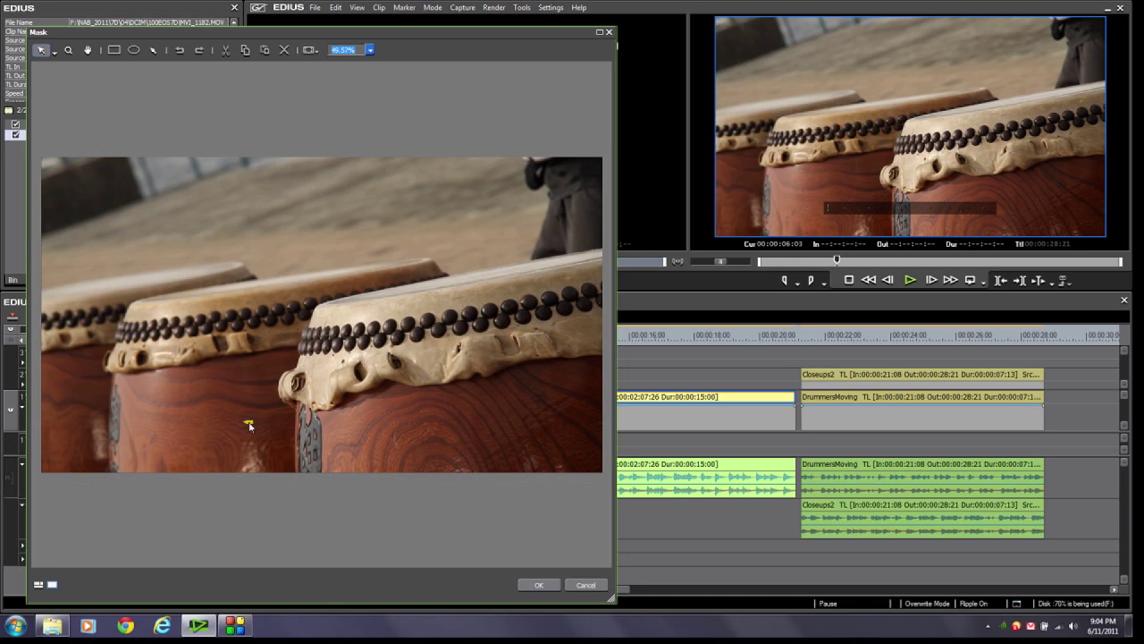
scroll(250, 426, "up", 1)
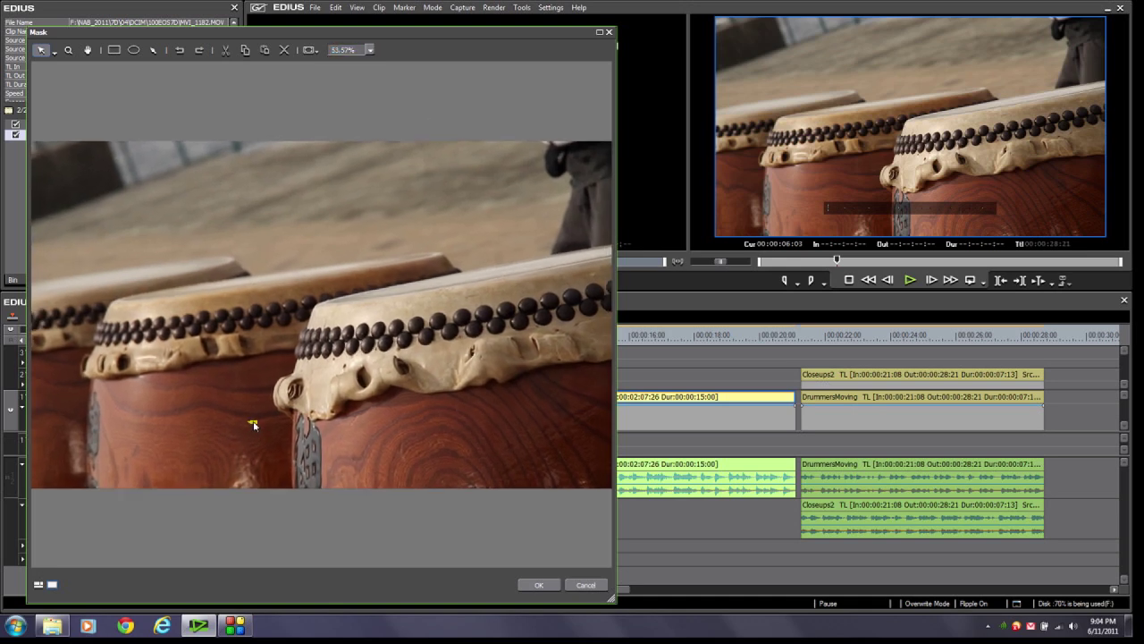
scroll(254, 426, "down", 1)
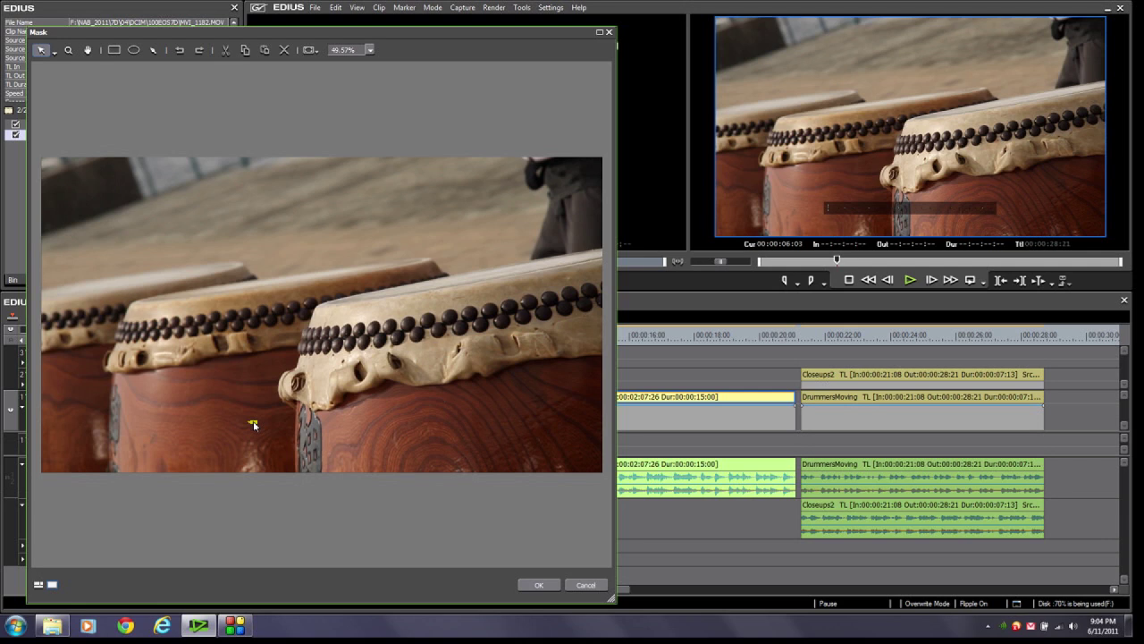
scroll(254, 425, "up", 14)
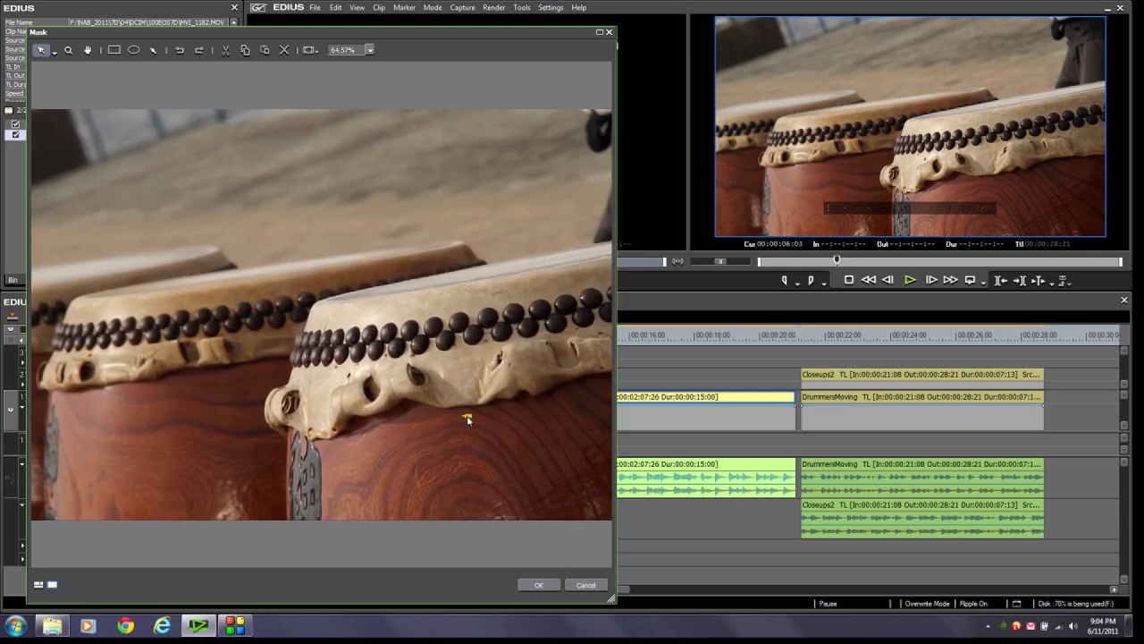
- Pan the drum close-up with the Hand tool to frame the drums for tracing
left_click(87, 51)
left_click_drag(456, 297, 343, 310)
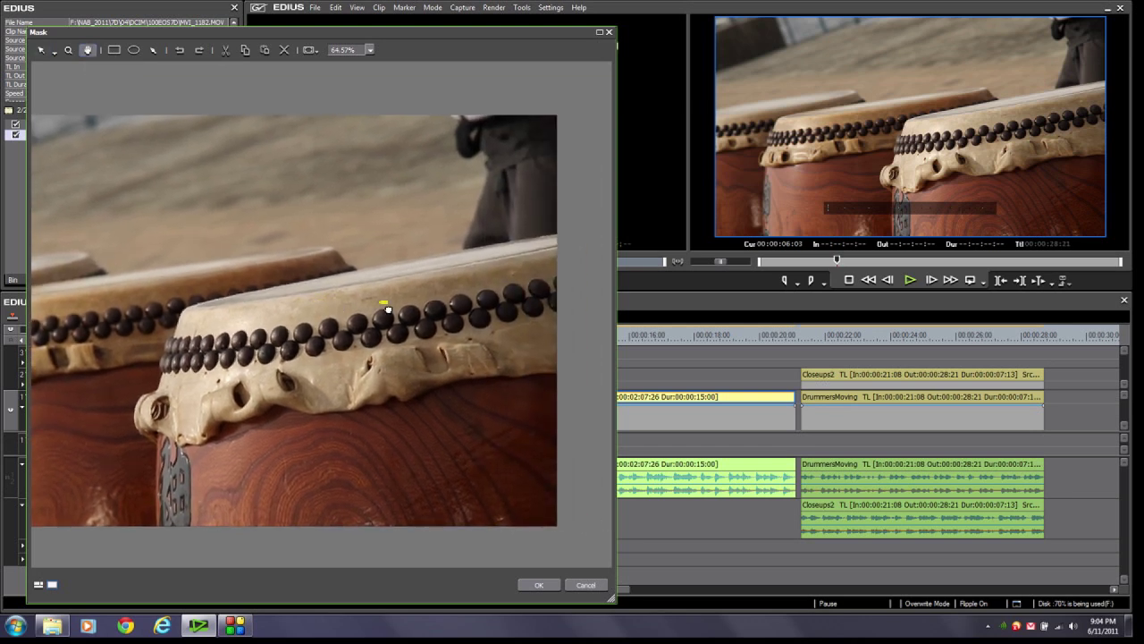
left_click_drag(387, 308, 477, 314)
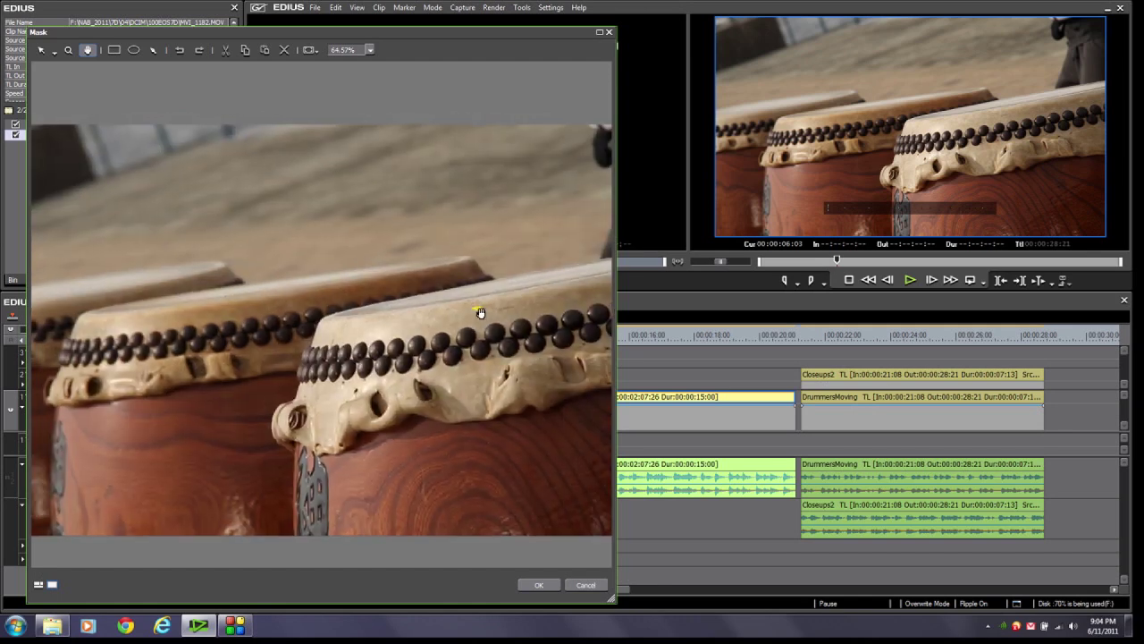
scroll(477, 311, "down", 5)
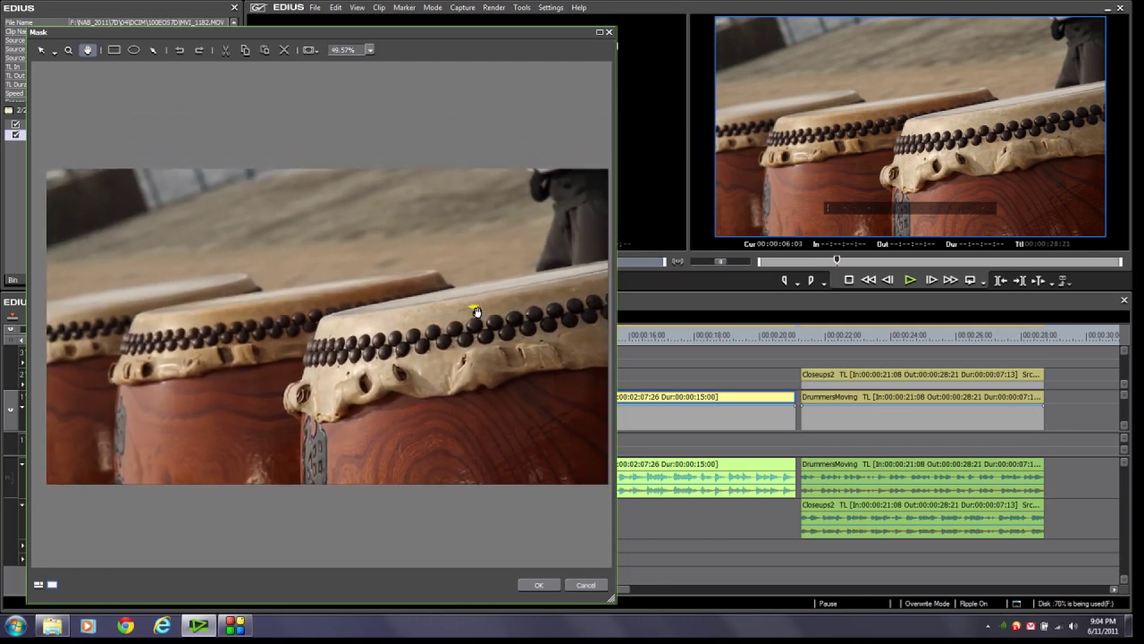
scroll(476, 311, "up", 1)
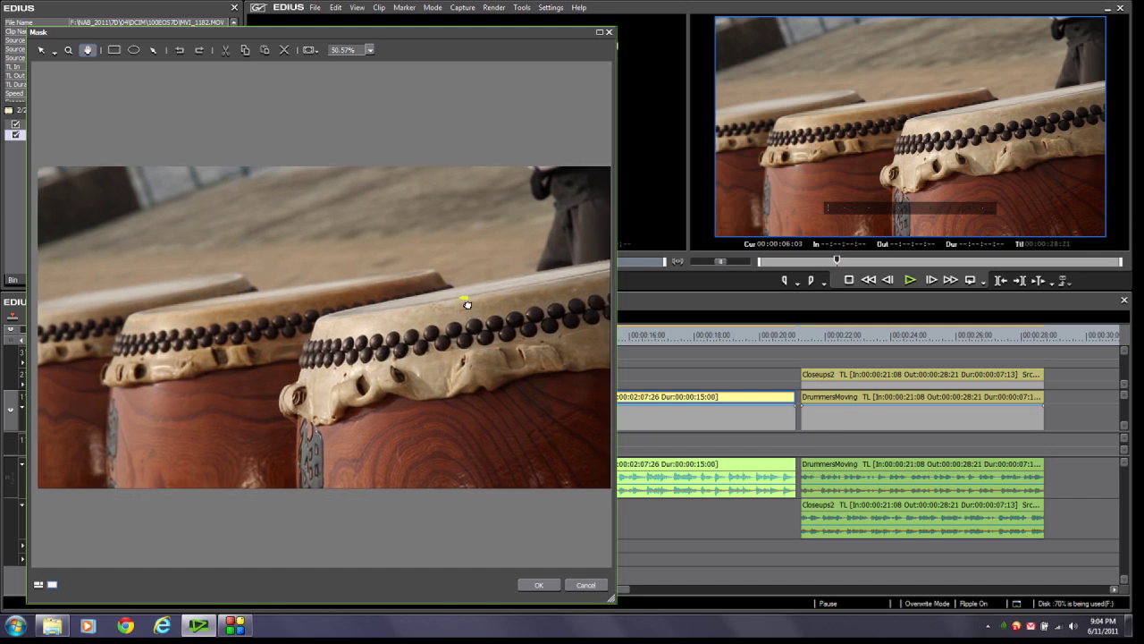
left_click_drag(466, 305, 465, 304)
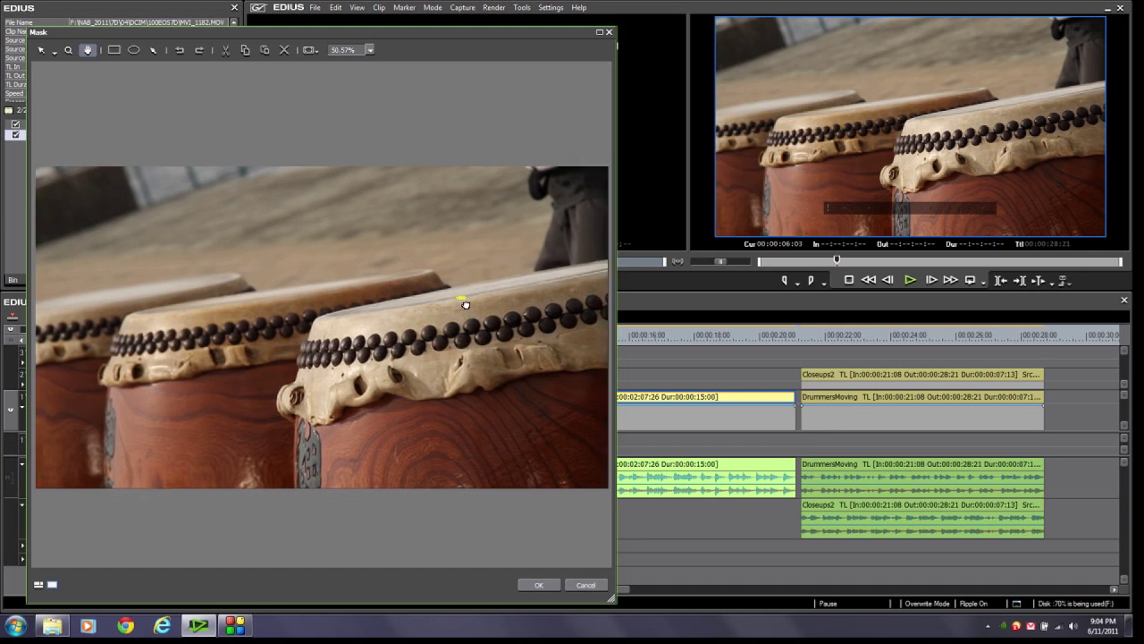
- Drag curved pen points along the drum rims and close the mask path at its start point
left_click(150, 50)
left_click(33, 368)
left_click_drag(42, 367, 108, 359)
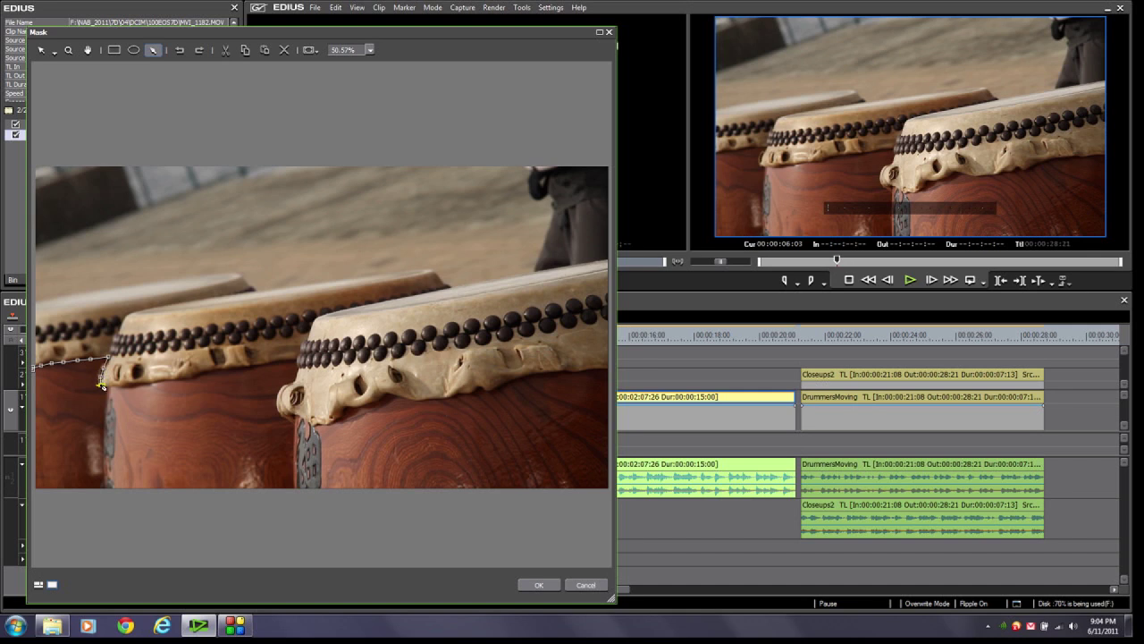
left_click_drag(112, 391, 211, 382)
left_click_drag(211, 382, 295, 381)
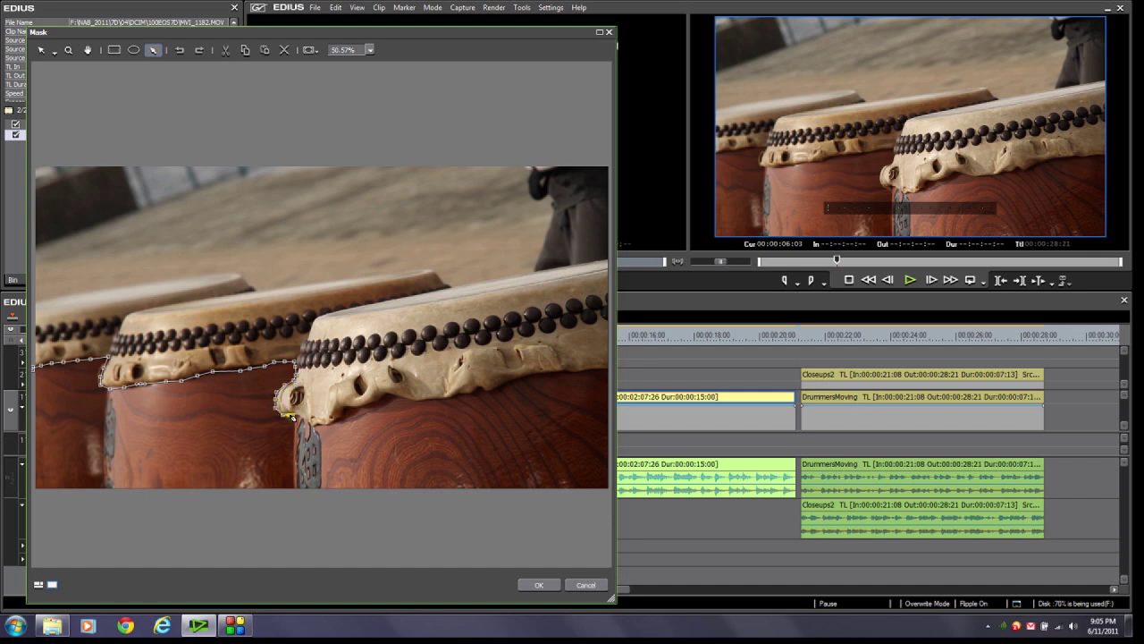
left_click_drag(295, 417, 342, 419)
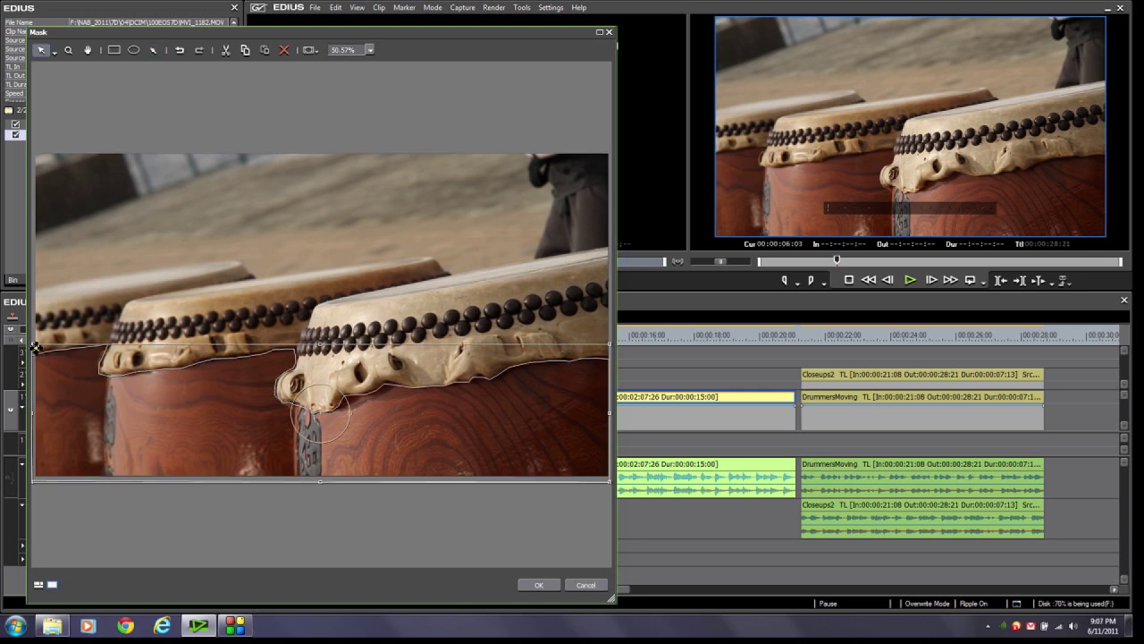
left_click(34, 348)
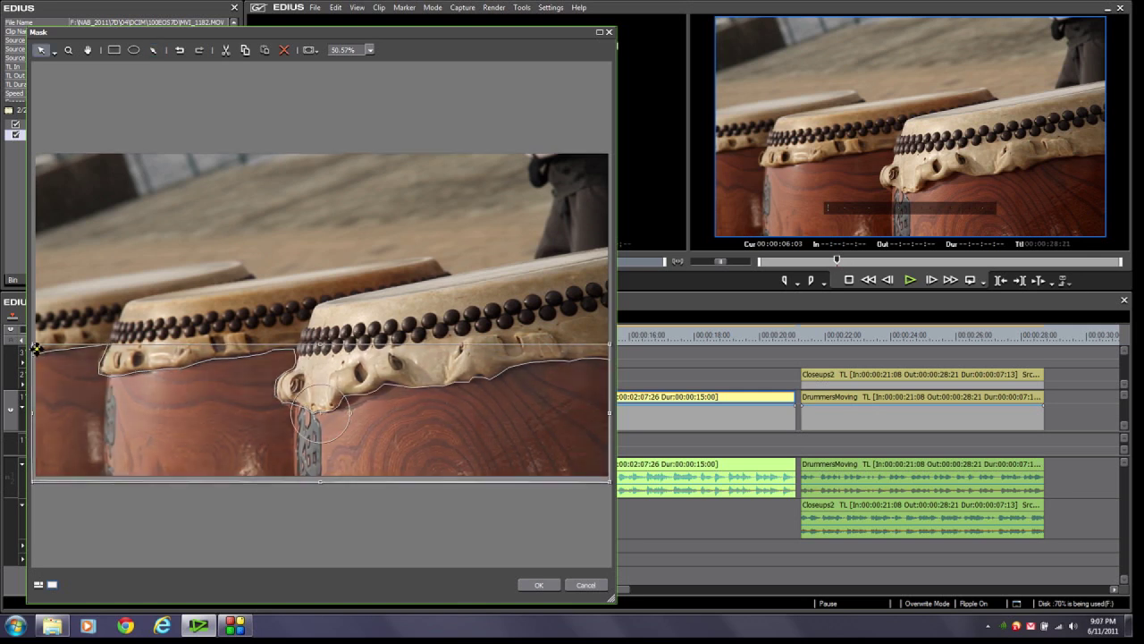
- Switch to Select Object, show the mask properties and keyframe timeline, and enable Inside filter
left_click(54, 52)
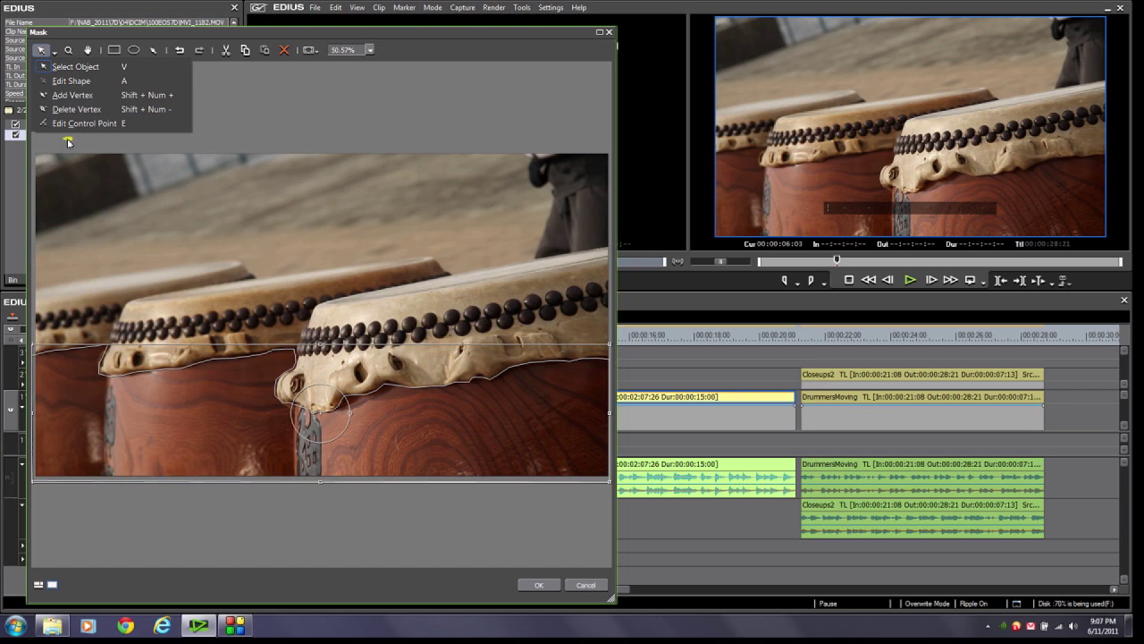
left_click(171, 417)
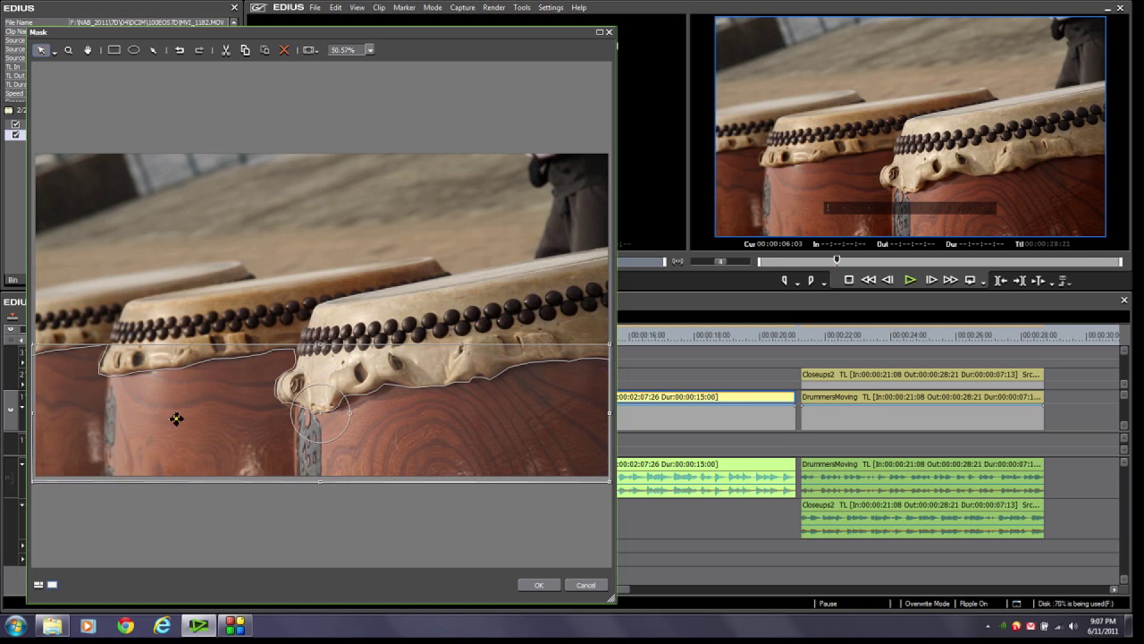
left_click(39, 585)
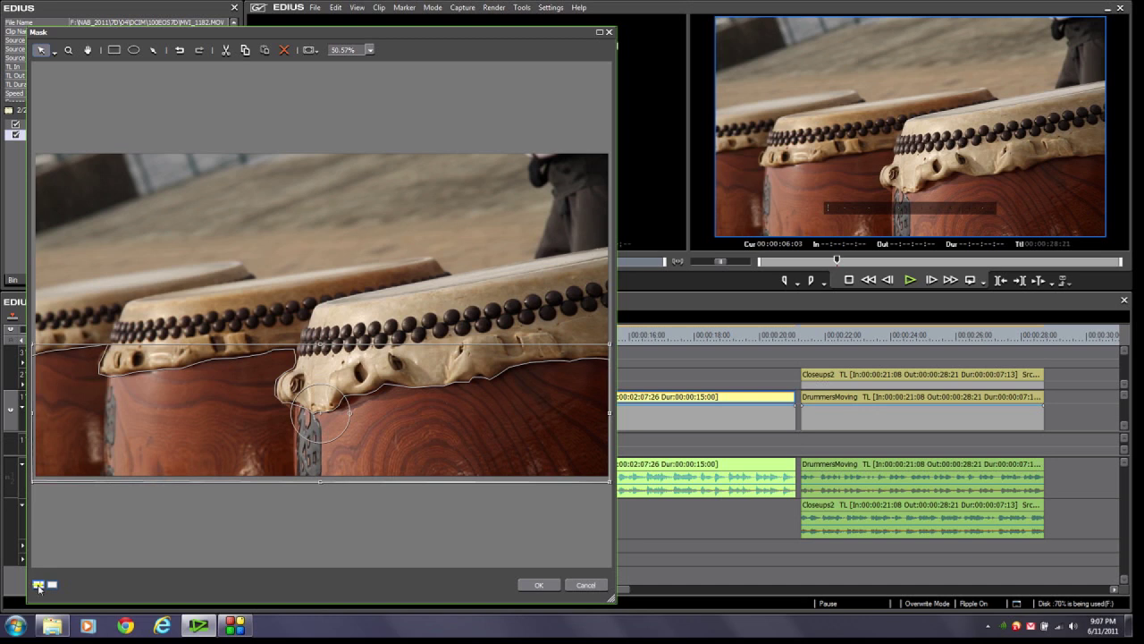
left_click(38, 584)
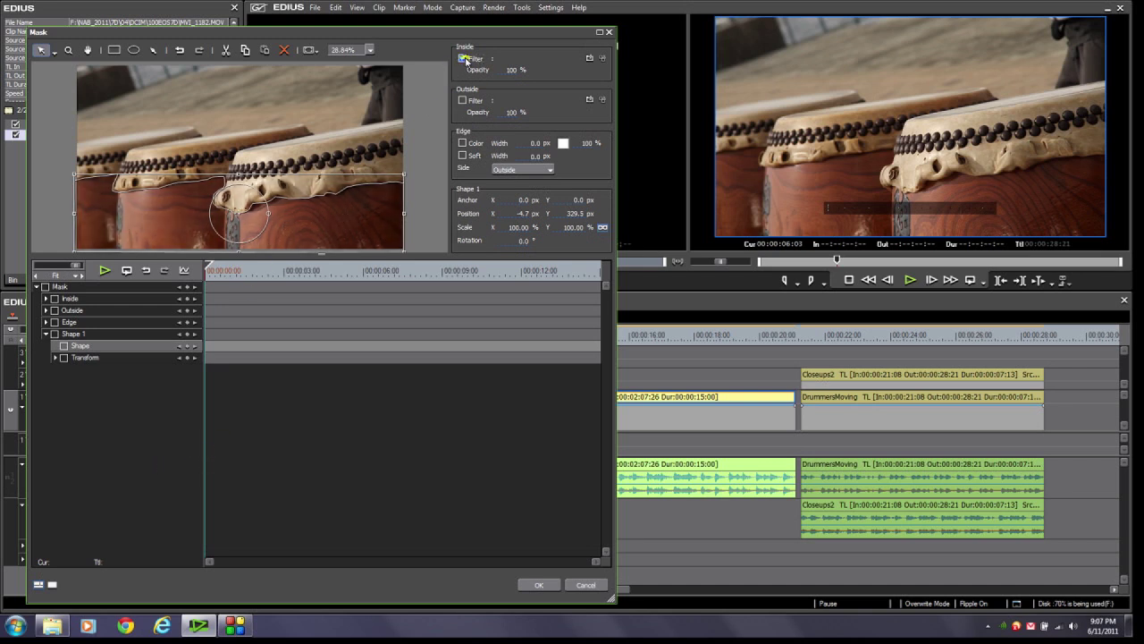
left_click(463, 59)
- Choose Color Wheel from VideoFilters > Color Correction as the mask's Inside filter
left_click(591, 59)
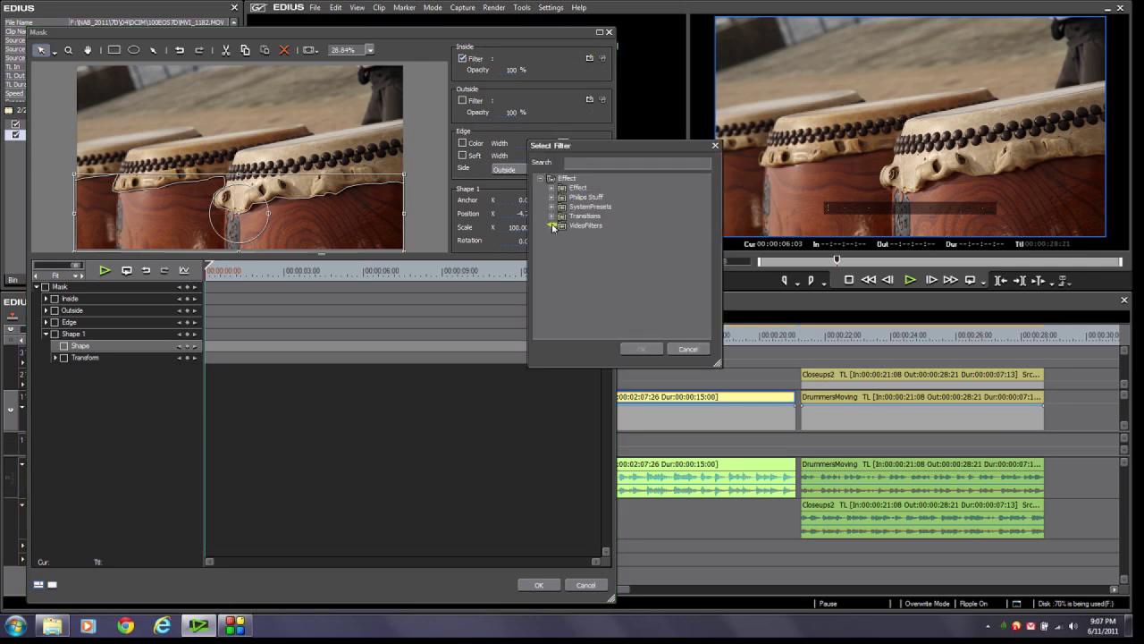
left_click(552, 226)
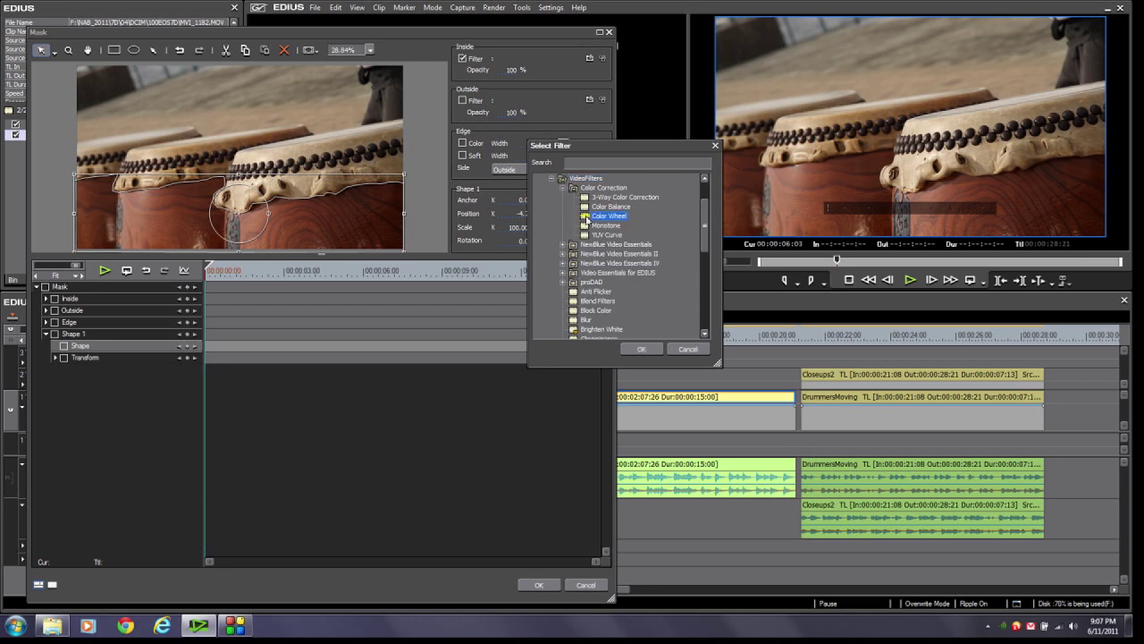
left_click(639, 349)
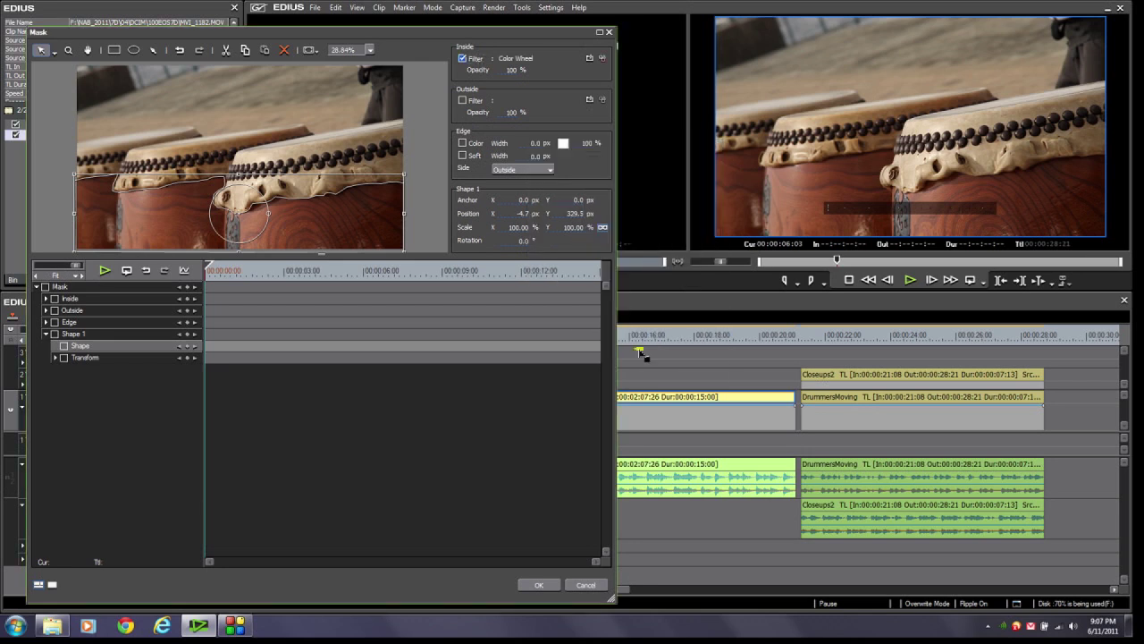
- Keyframe the Color Wheel hue from 177.13 at the start to 22.02 at the clip end
left_click(602, 58)
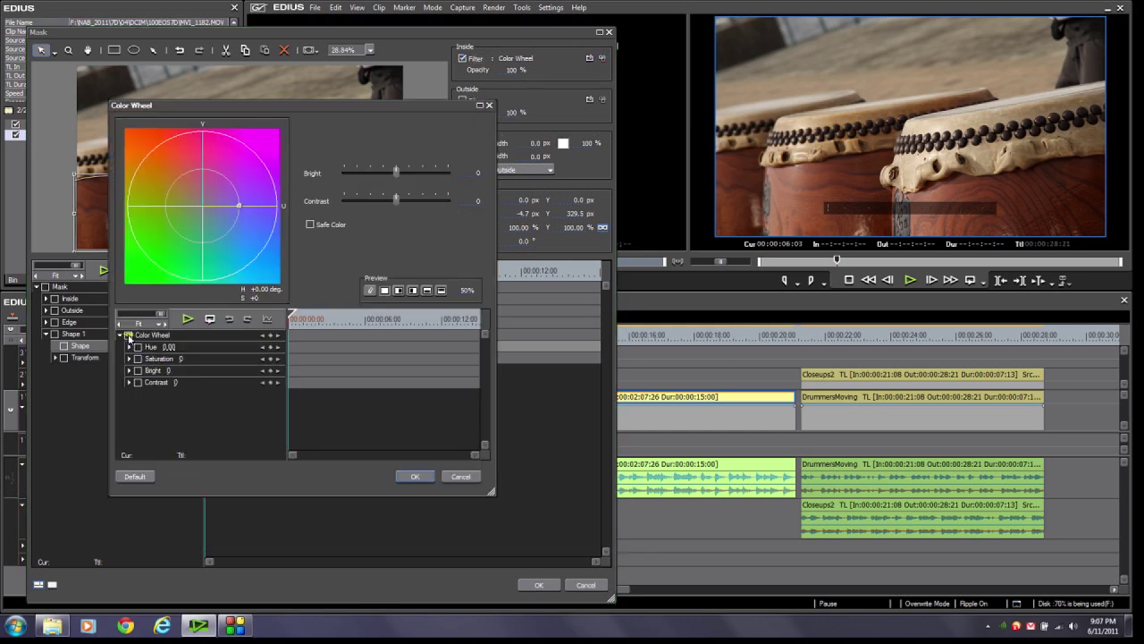
left_click(272, 336)
left_click_drag(222, 173, 193, 236)
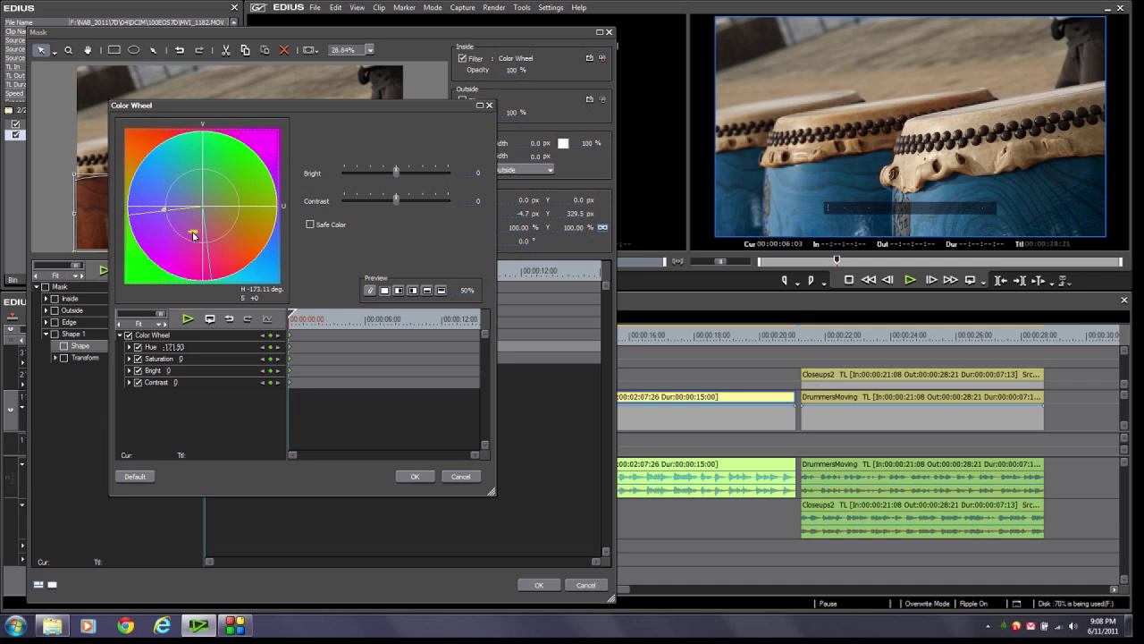
left_click_drag(193, 236, 187, 232)
left_click(290, 315)
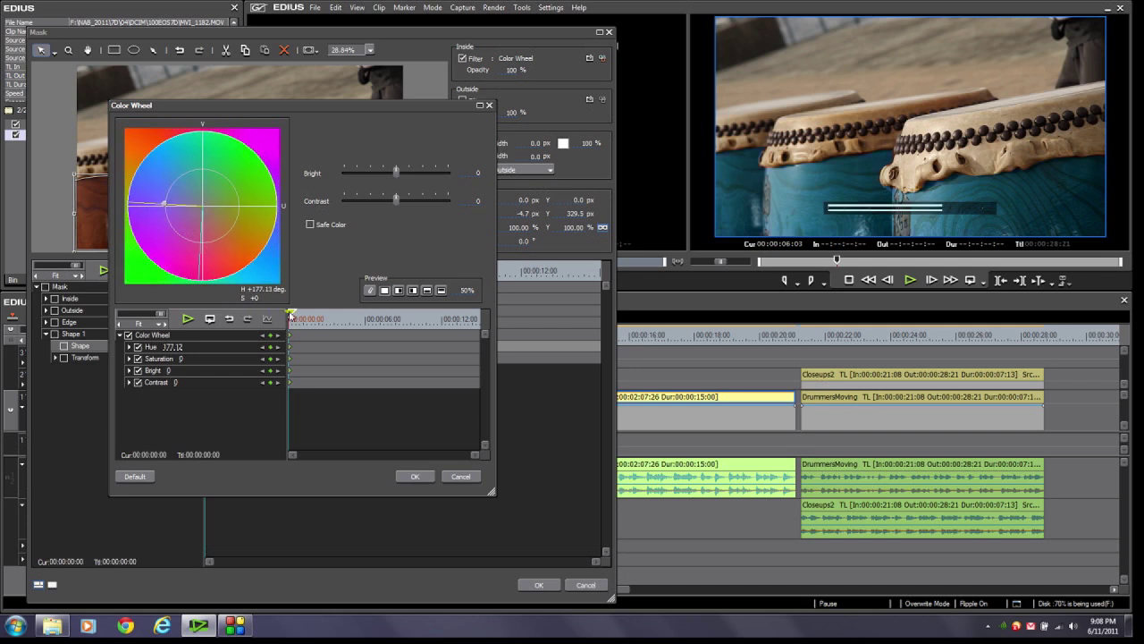
left_click_drag(290, 314, 477, 314)
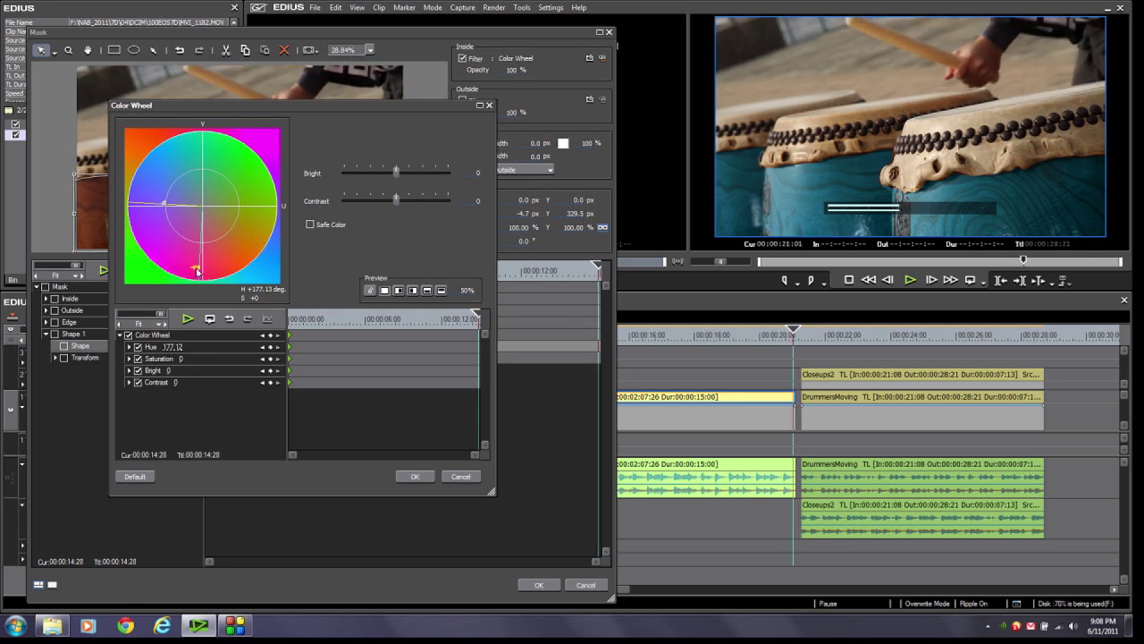
left_click_drag(197, 272, 215, 178)
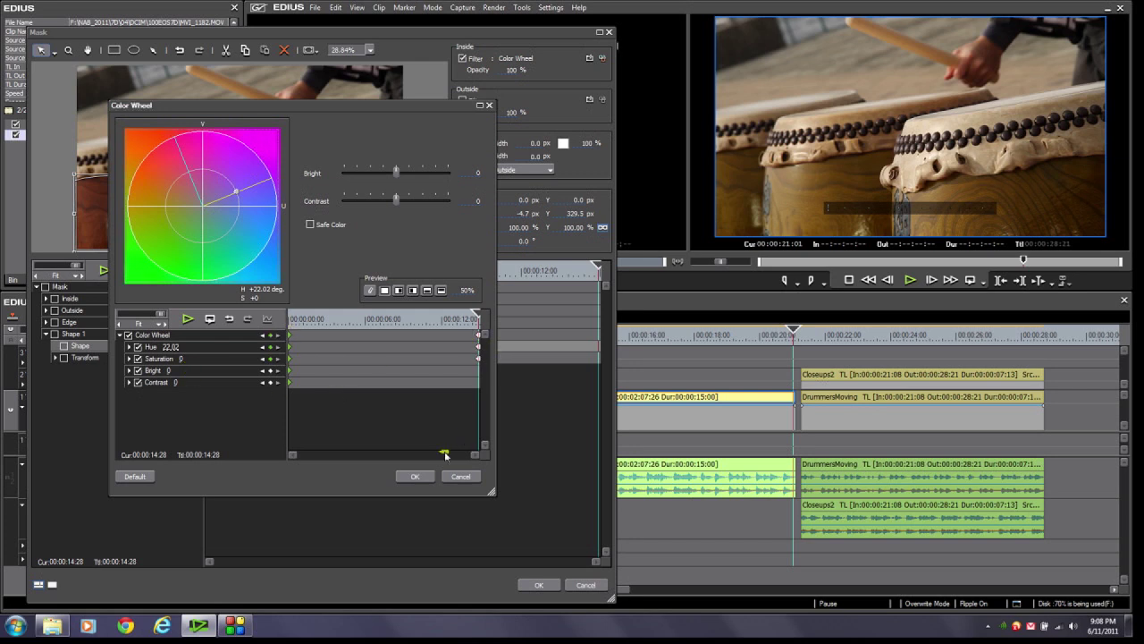
left_click(416, 475)
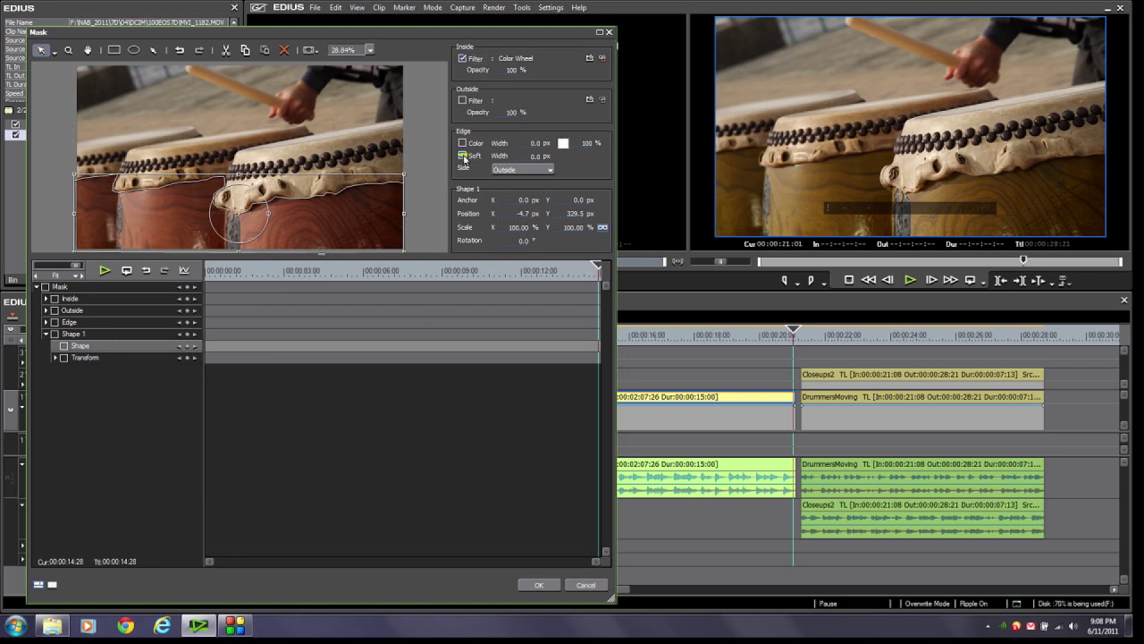
- Give the mask a soft edge of width 5 and apply the Mask settings
left_click(463, 156)
left_click(527, 156)
type("5")
left_click(541, 585)
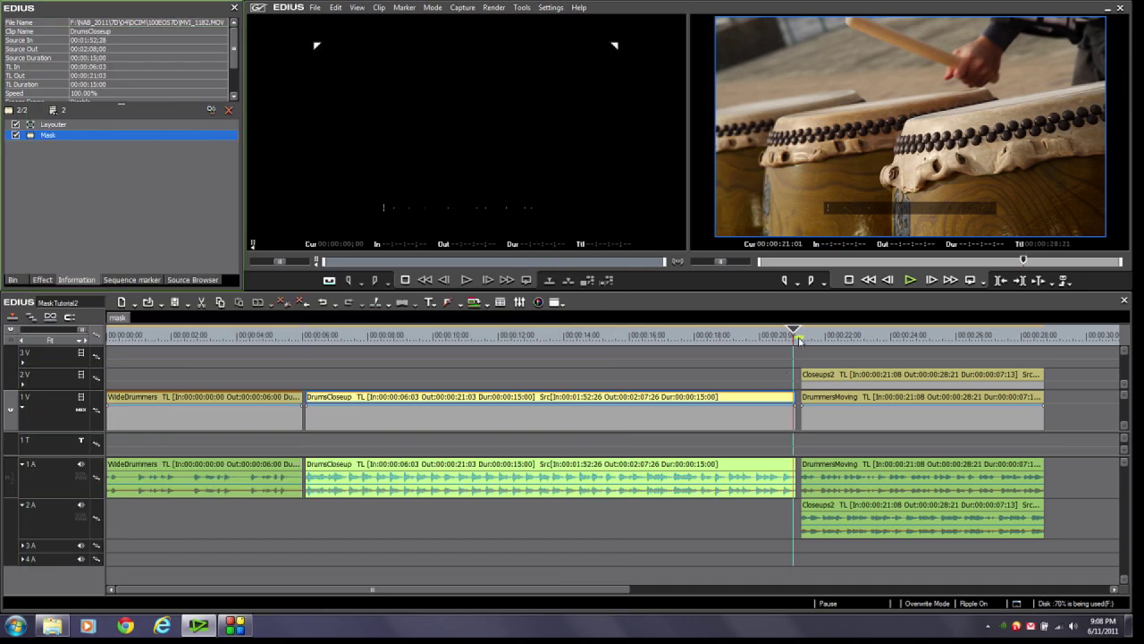
- Scrub the timeline to preview the masked closeup, then unmute MVI_6595 on track 2V
left_click_drag(794, 332, 681, 353)
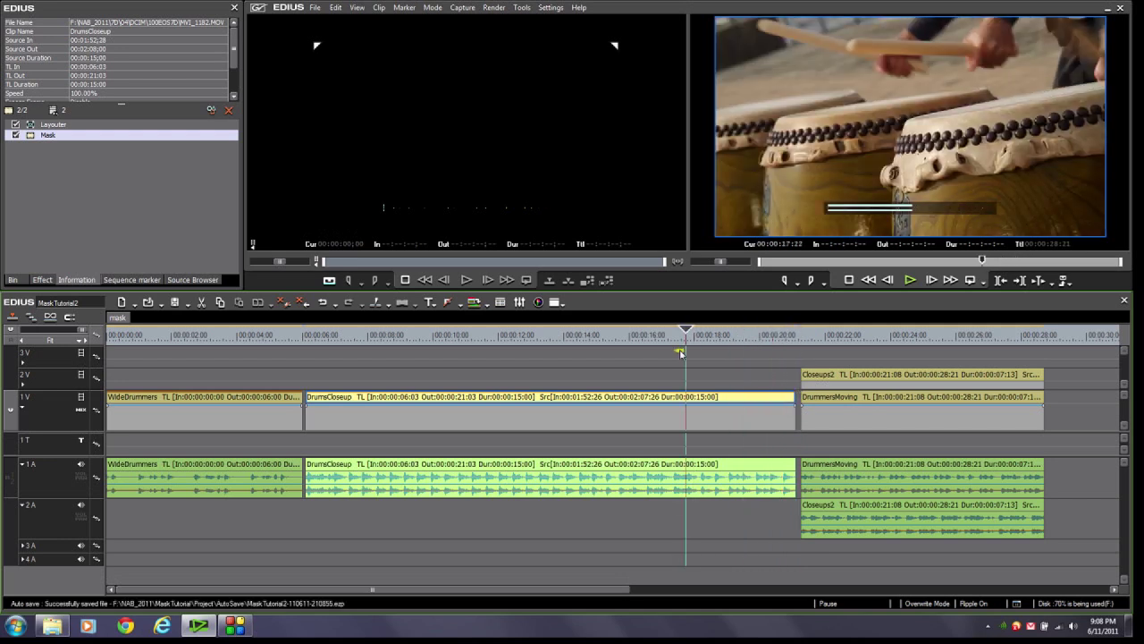
left_click_drag(681, 353, 590, 353)
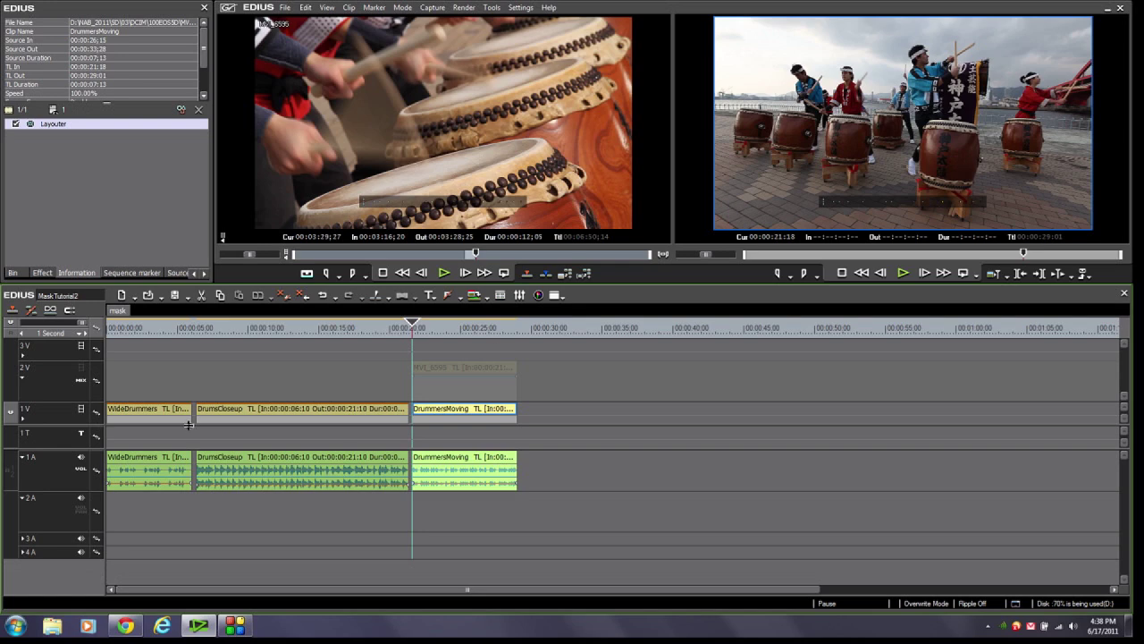
left_click(81, 368)
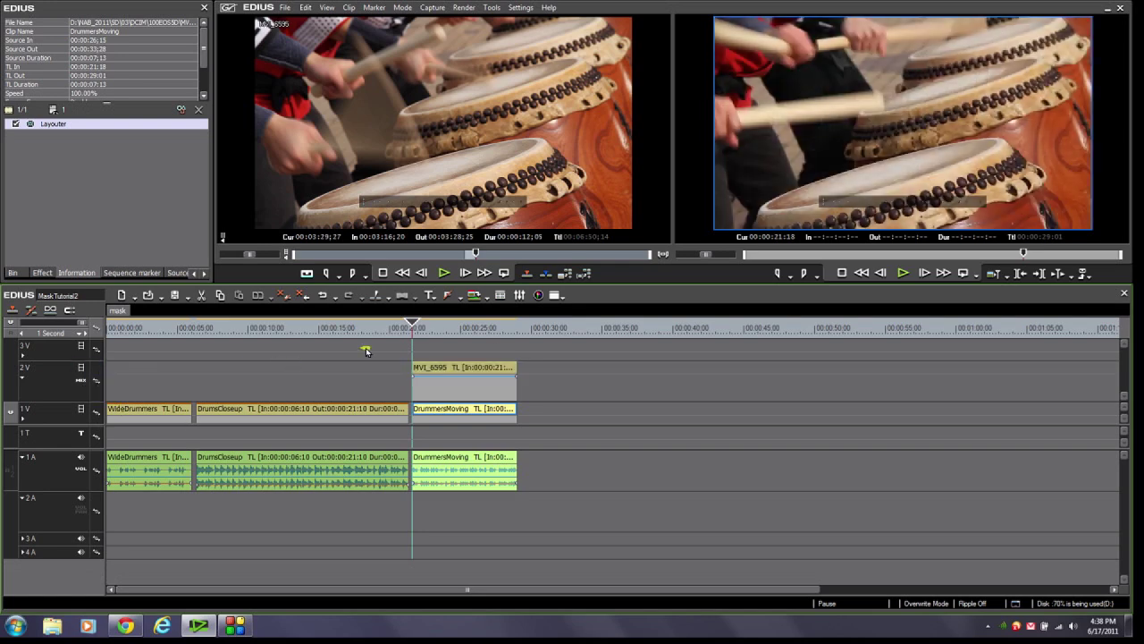
- Drag the Mask effect onto the MVI_6595 clip and open its Mask settings
left_click(42, 273)
left_click_drag(42, 104, 429, 370)
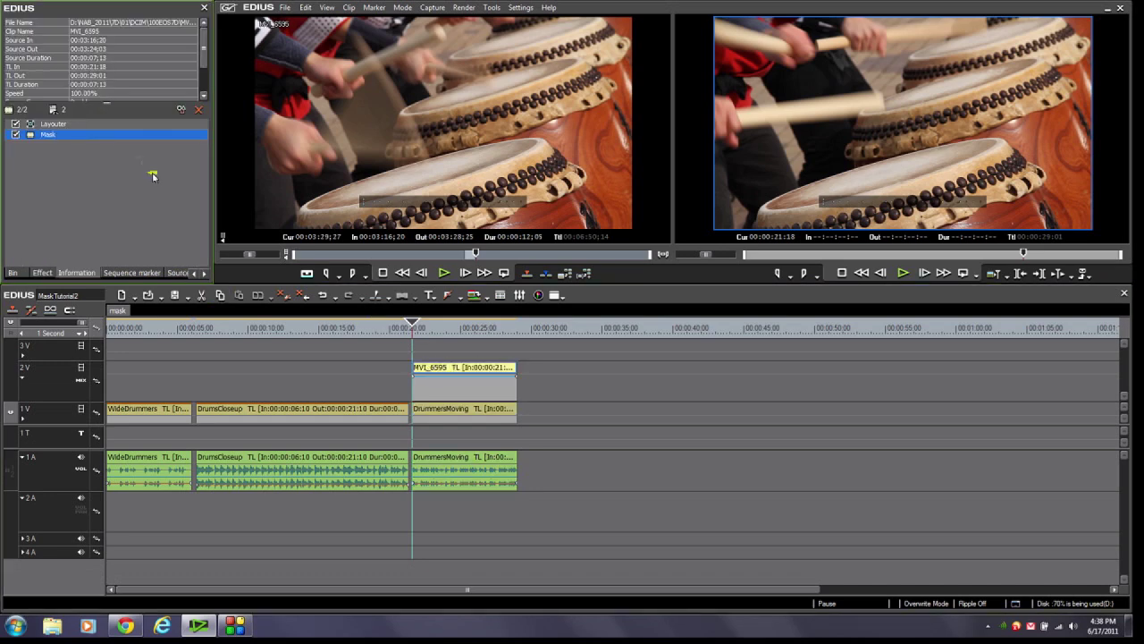
double_click(117, 137)
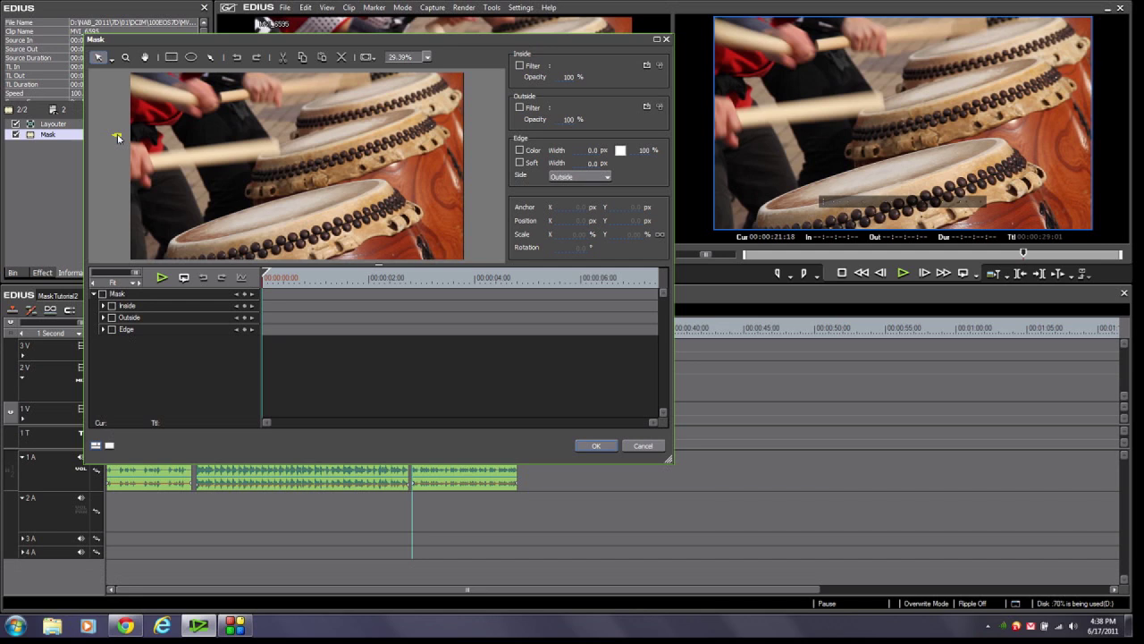
- Start a pen outline at the drums' left and place points along the top drum rim
left_click(209, 57)
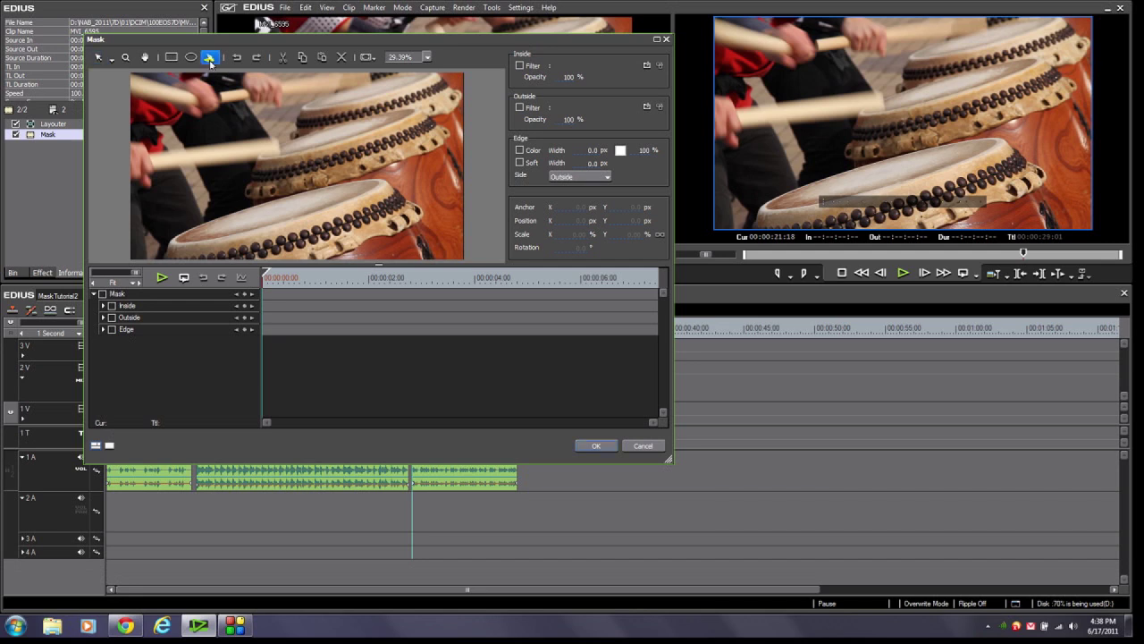
left_click(194, 144)
left_click(215, 121)
left_click(234, 110)
left_click(271, 101)
left_click(314, 94)
left_click(356, 98)
left_click(390, 115)
left_click(405, 135)
- Continue points down the right, along the bottom and up the left, closing Shape 1
left_click(413, 161)
left_click(415, 183)
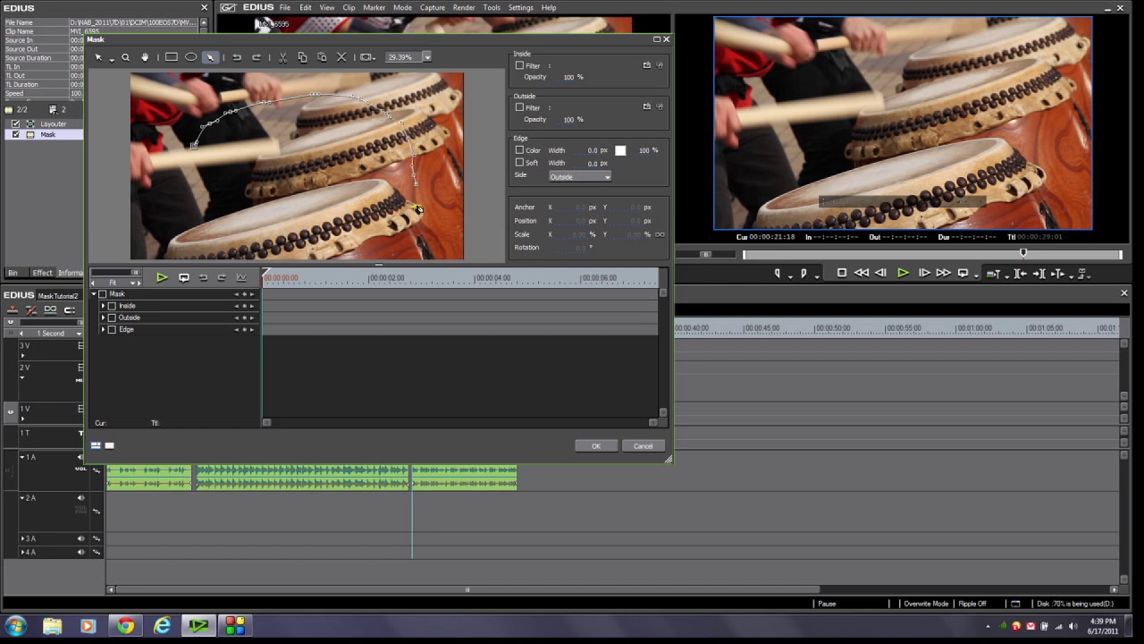
left_click(418, 211)
left_click(367, 234)
left_click(319, 240)
left_click(277, 242)
left_click(219, 245)
left_click(185, 235)
left_click(178, 216)
left_click(177, 194)
left_click(183, 175)
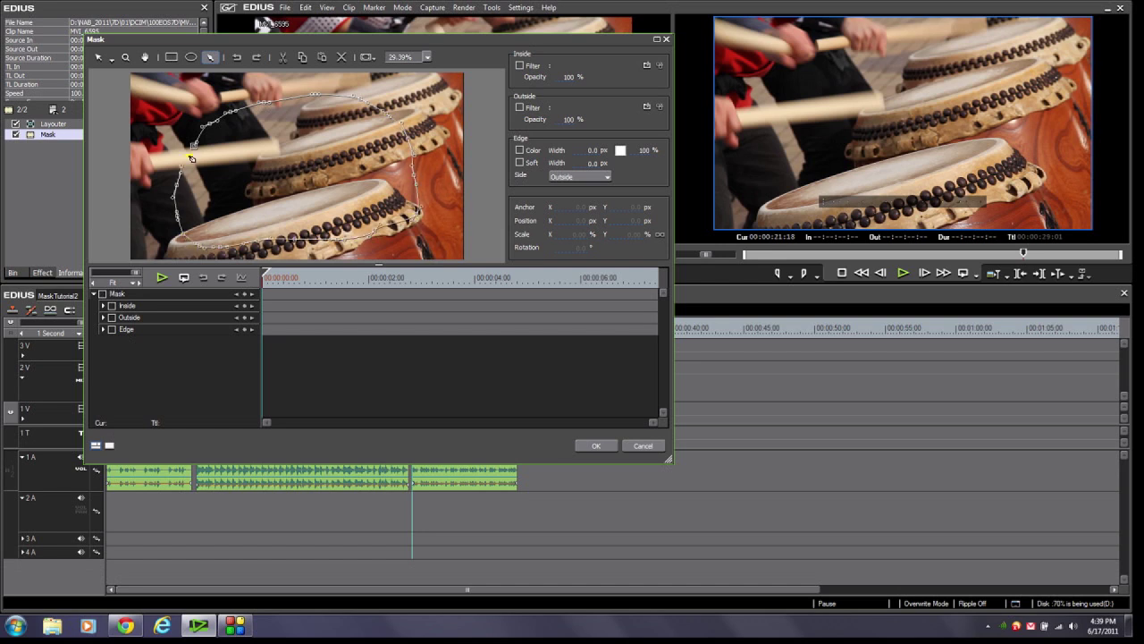
left_click(193, 144)
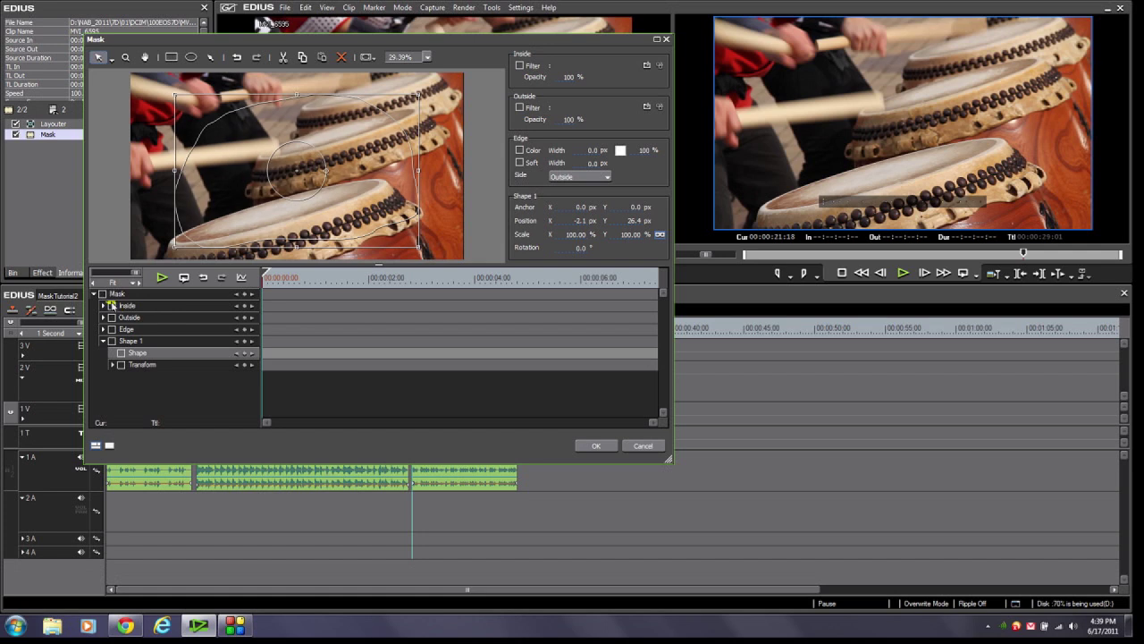
left_click(102, 294)
- Add starting Mask keyframes and set the mask's Outside opacity to 0%
left_click(245, 296)
left_click_drag(566, 119, 570, 126)
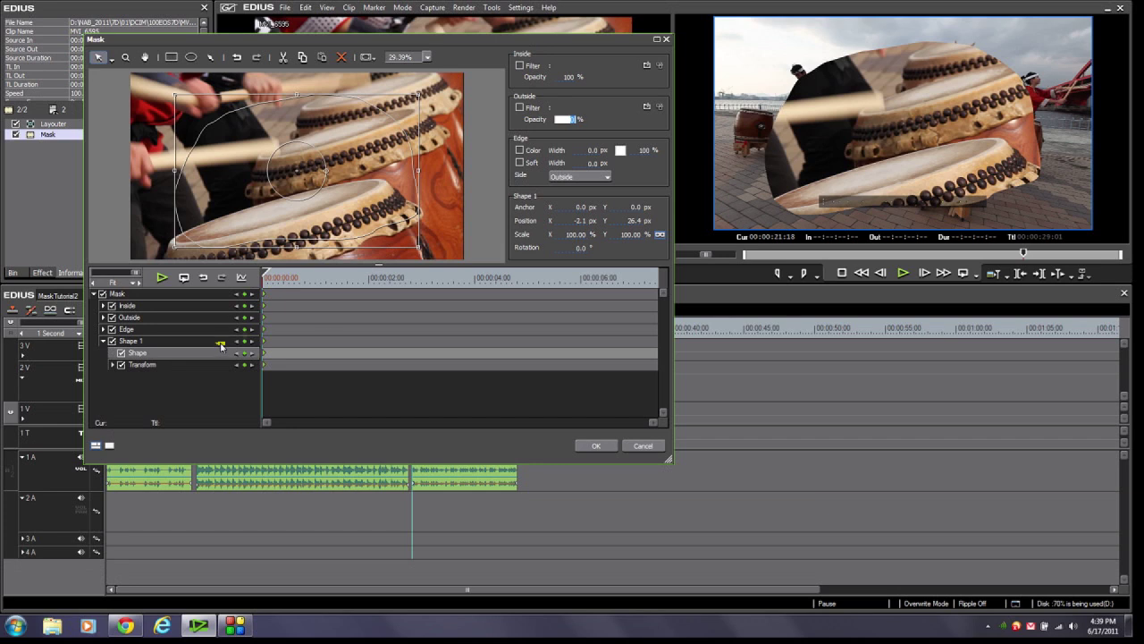
key("Return")
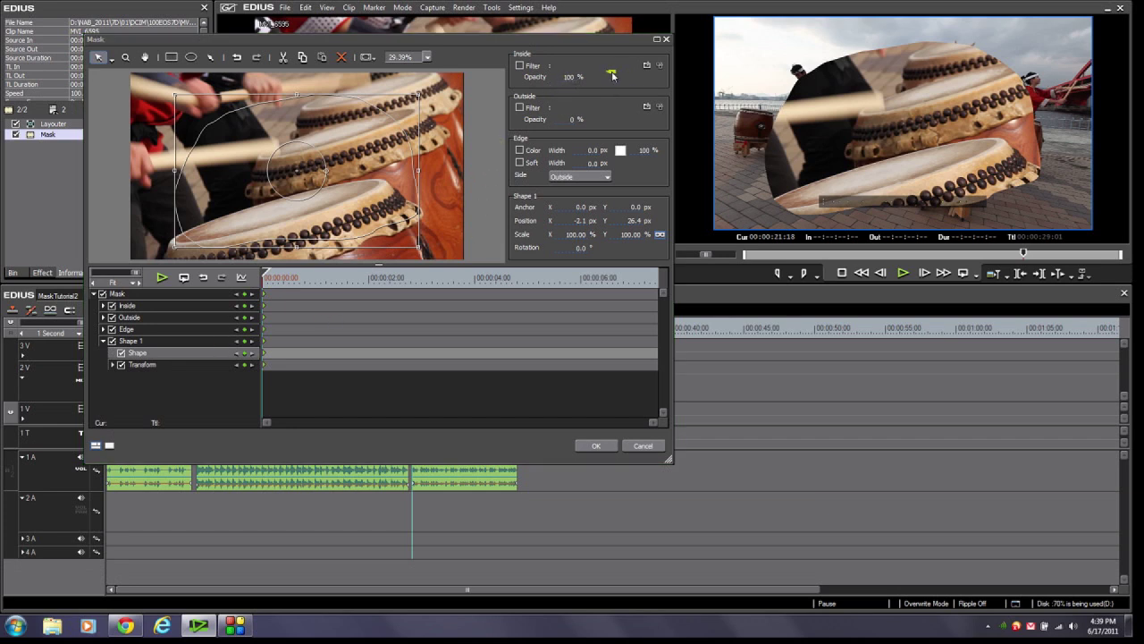
- Lower the mask's Inside opacity to 65% and scrub the mask timeline to preview it
left_click(572, 77)
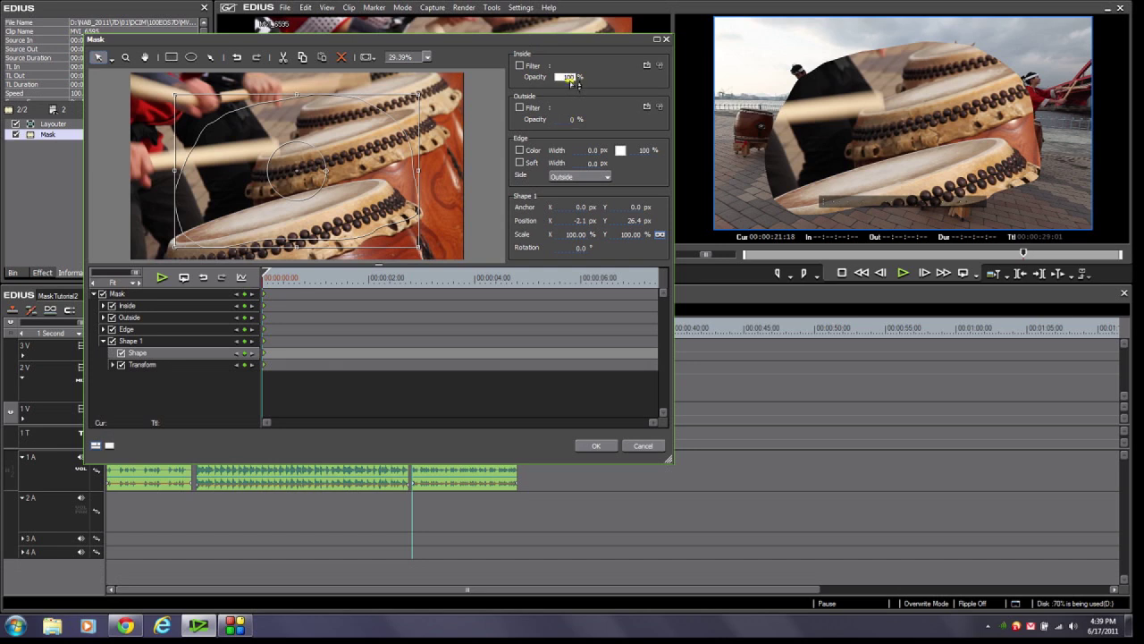
left_click_drag(572, 85, 579, 108)
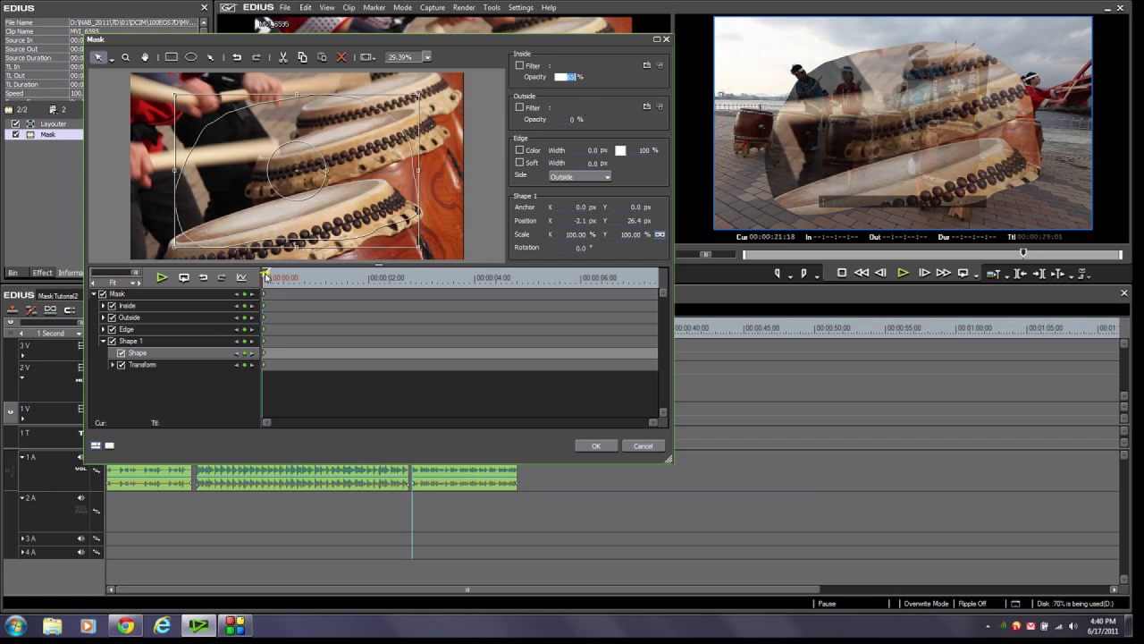
left_click(271, 277)
left_click_drag(271, 277, 234, 297)
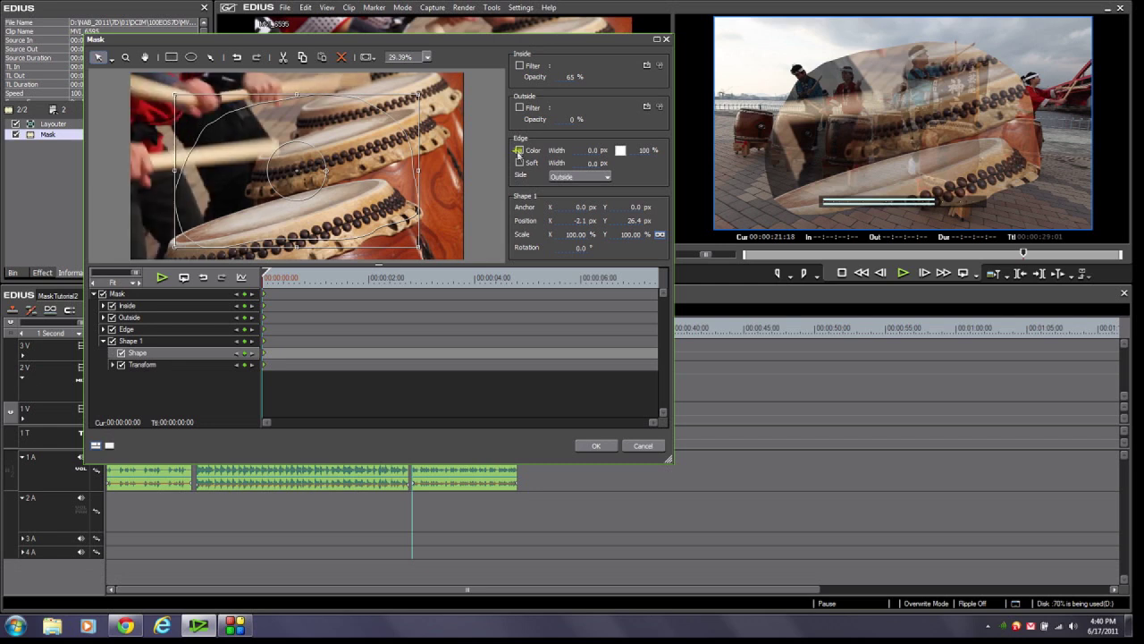
- Add a 2 px edge colour and an 80 px soft edge on Both sides, then preview
left_click(519, 151)
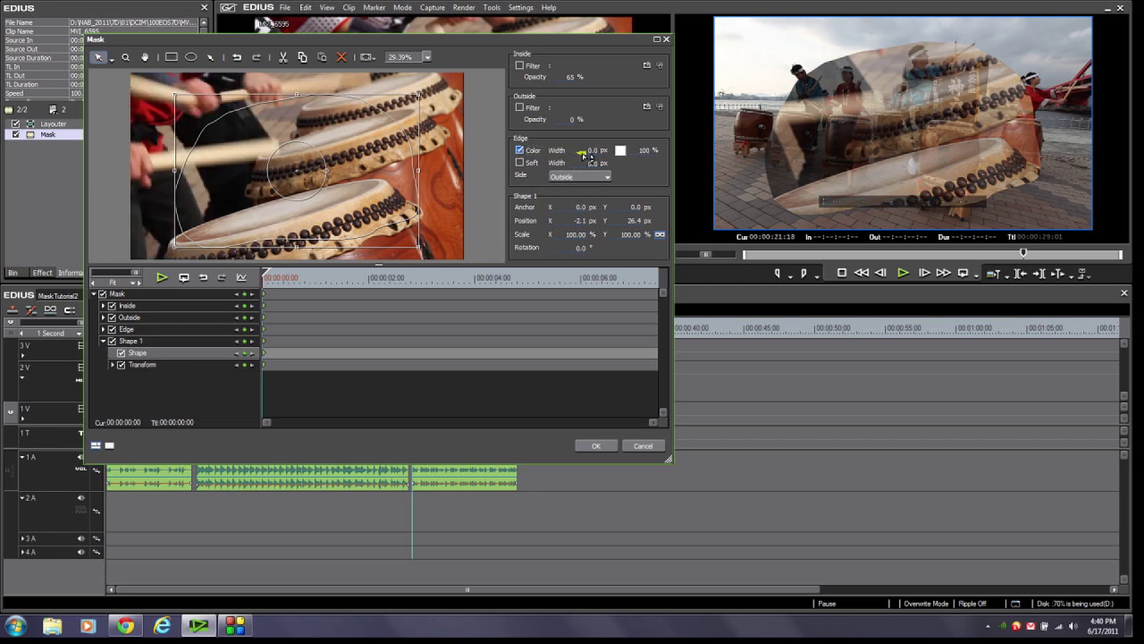
left_click_drag(582, 153, 599, 143)
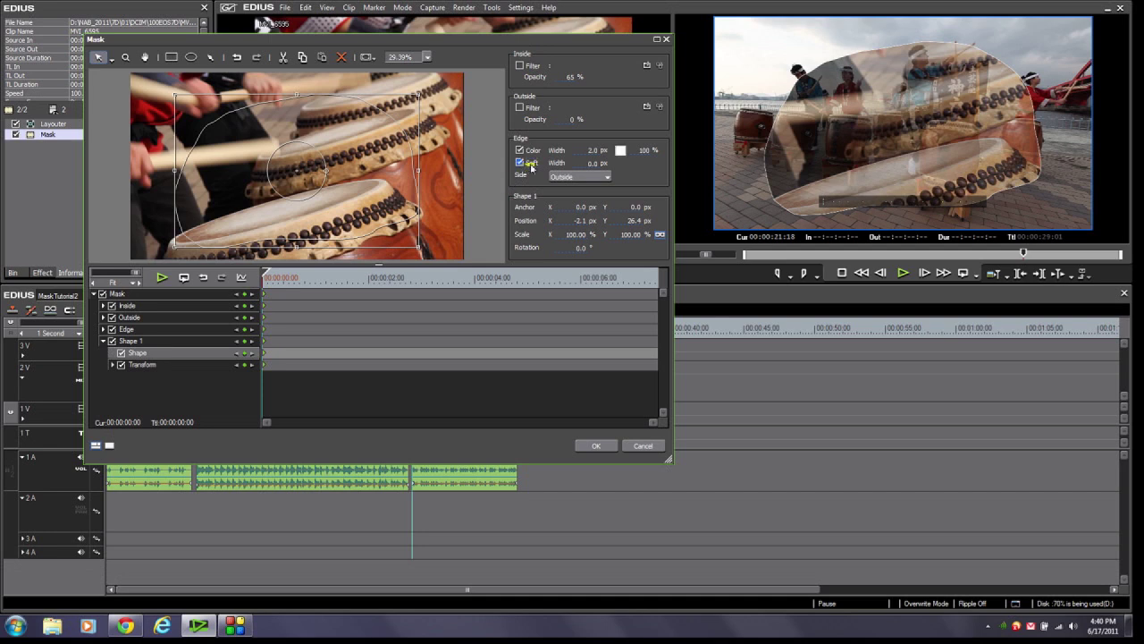
left_click(587, 163)
type("80")
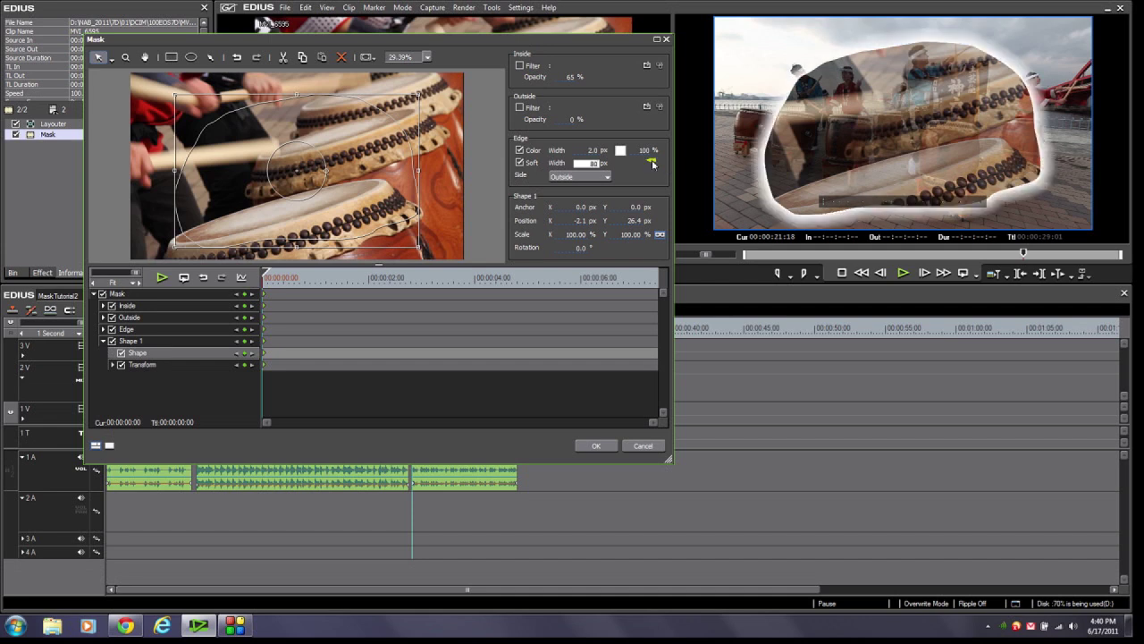
left_click(606, 177)
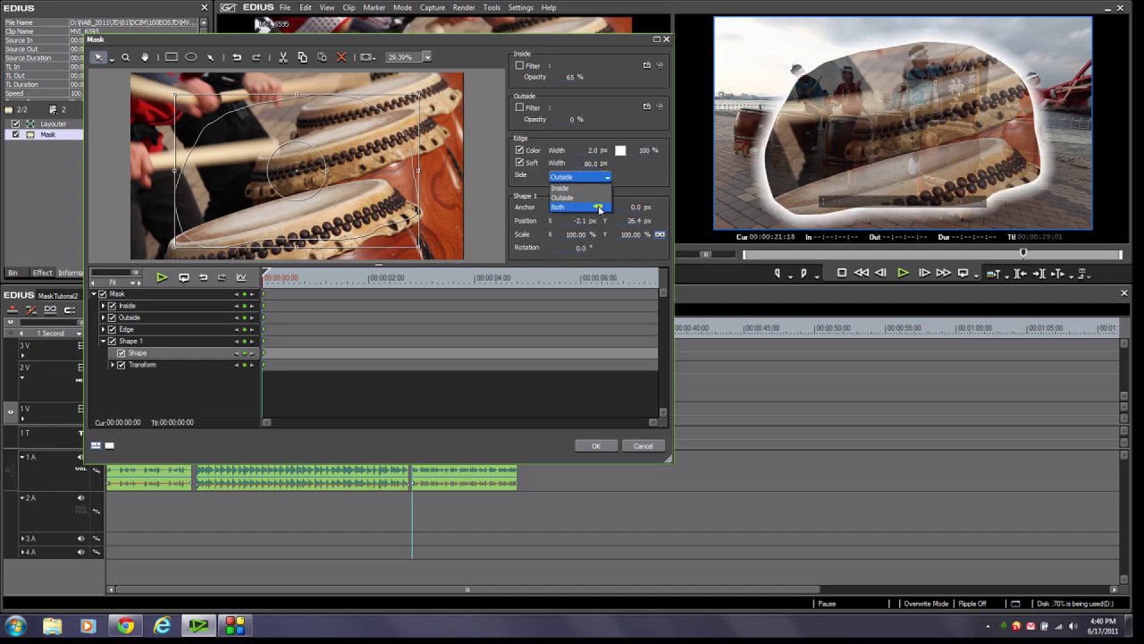
left_click(599, 208)
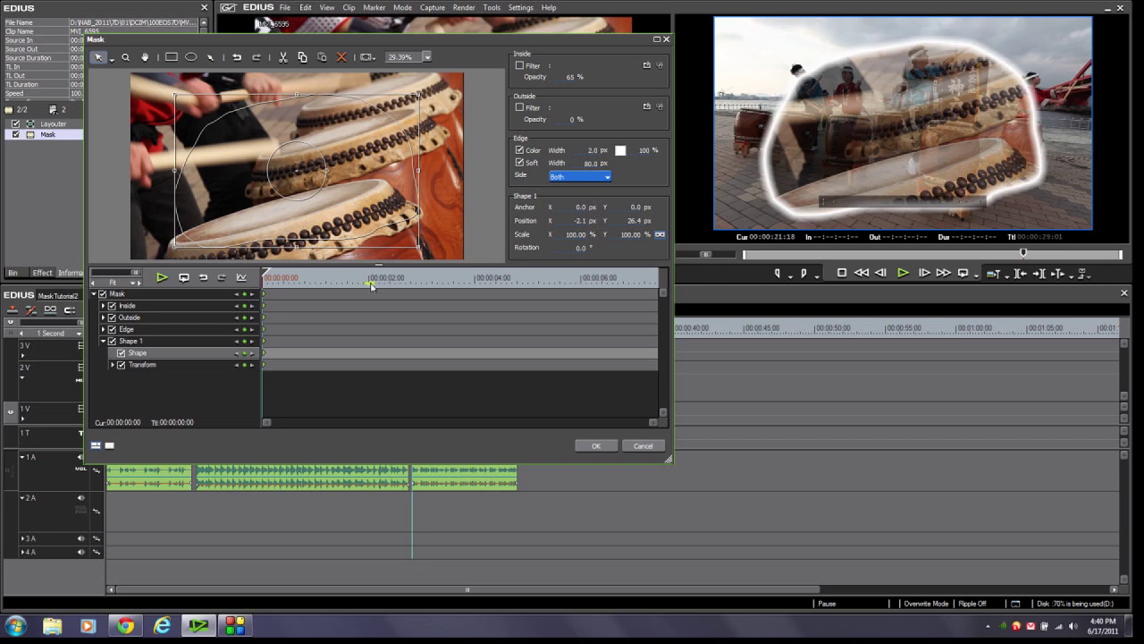
left_click_drag(265, 276, 234, 304)
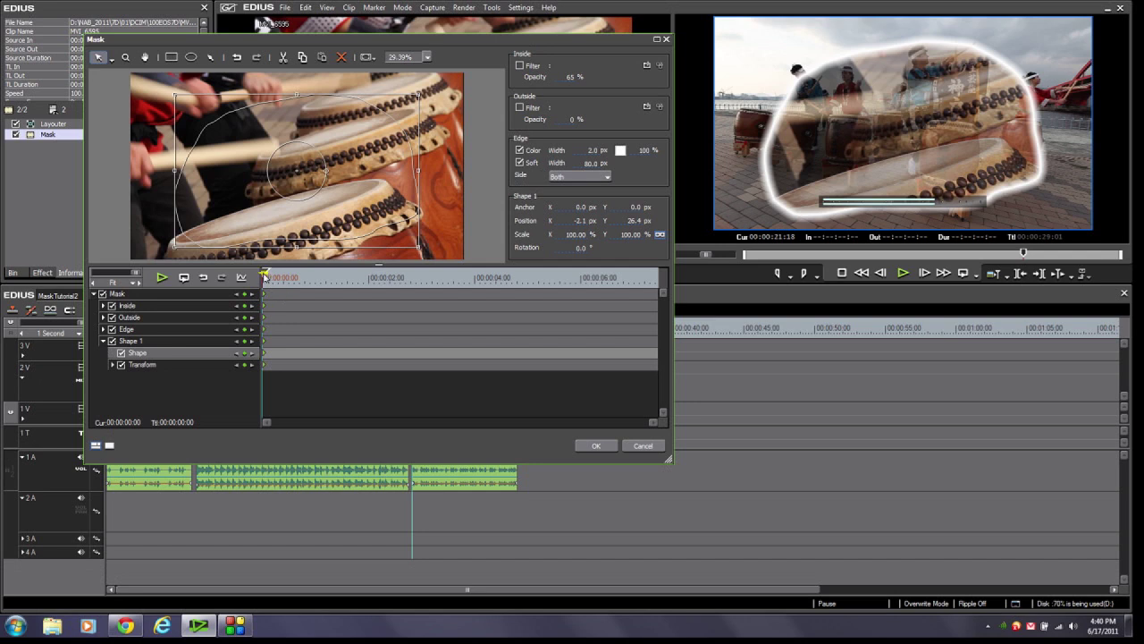
- Add keyframes for all mask properties at the clip end, 00:00:07:11
left_click_drag(265, 275, 653, 279)
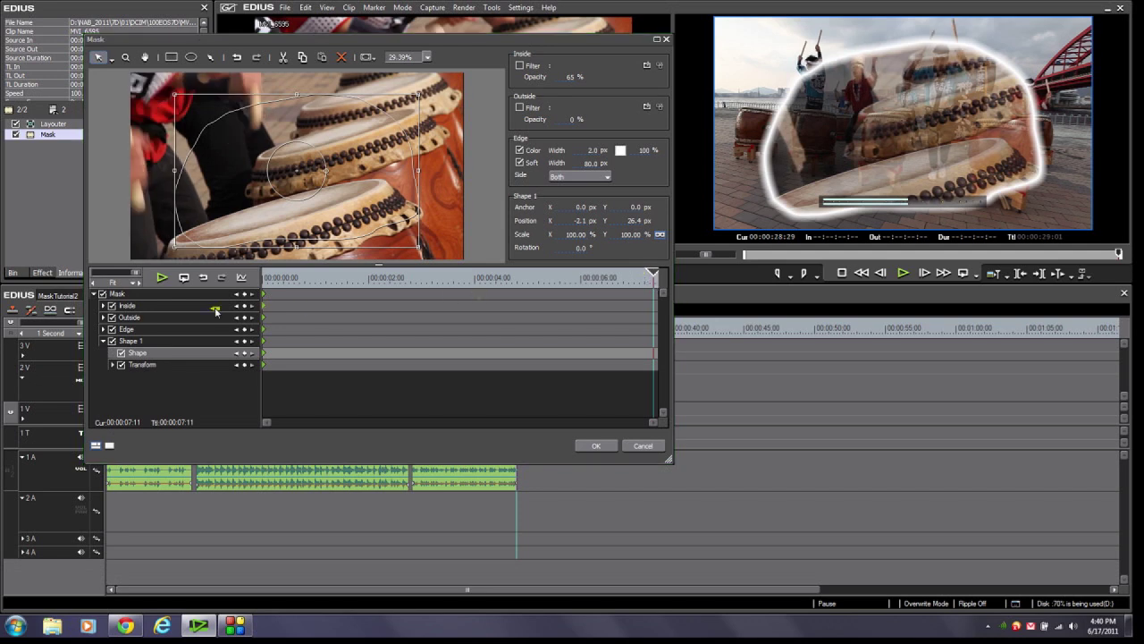
left_click(244, 295)
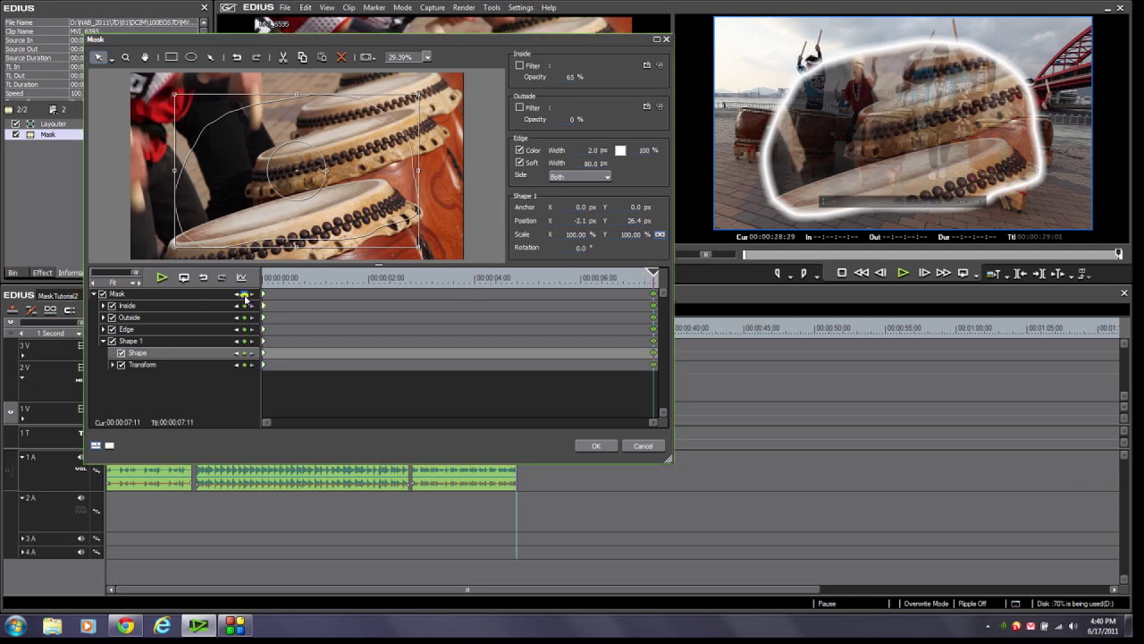
left_click_drag(649, 294, 653, 295)
left_click_drag(557, 312, 657, 300)
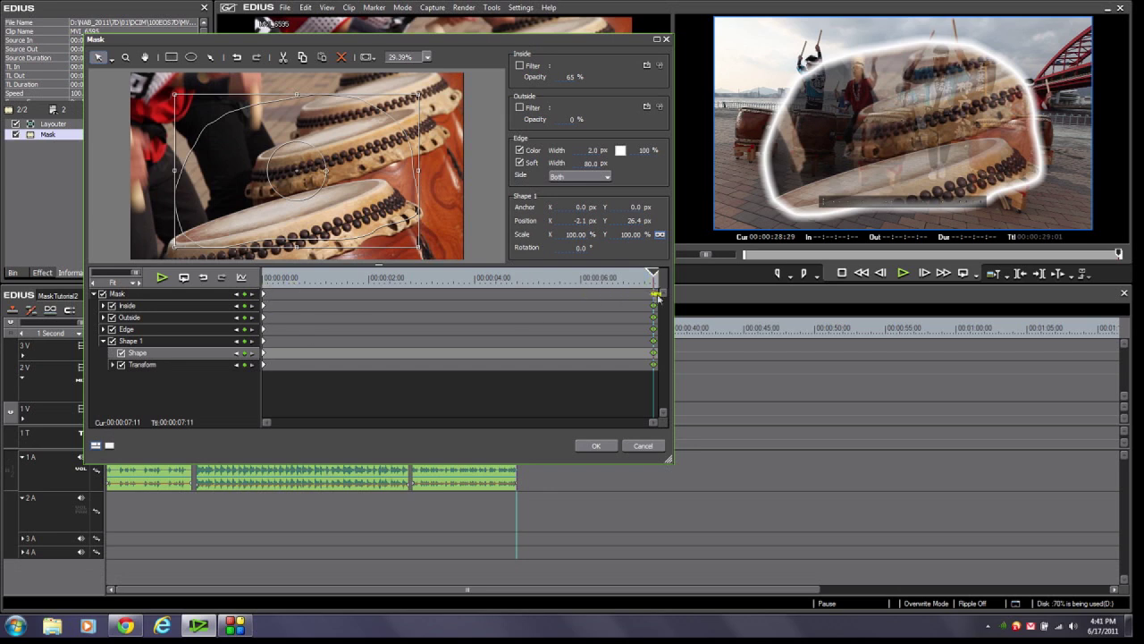
- In Edit Shape mode, drag the mask's points to refit the drums, then return to 00:00:04:08
left_click(111, 59)
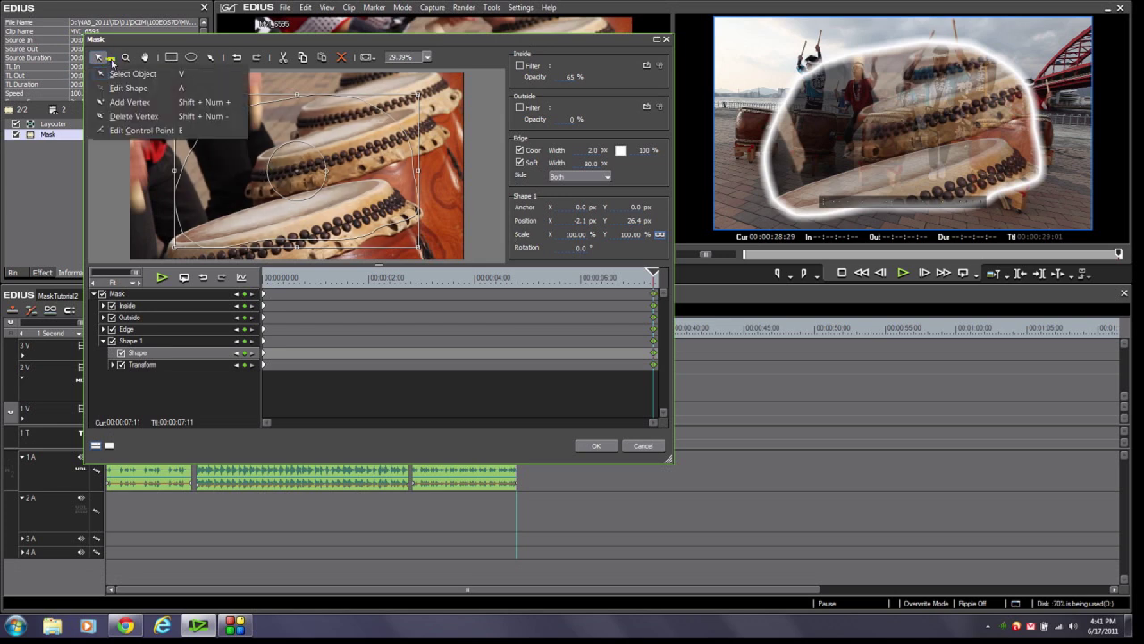
left_click(134, 88)
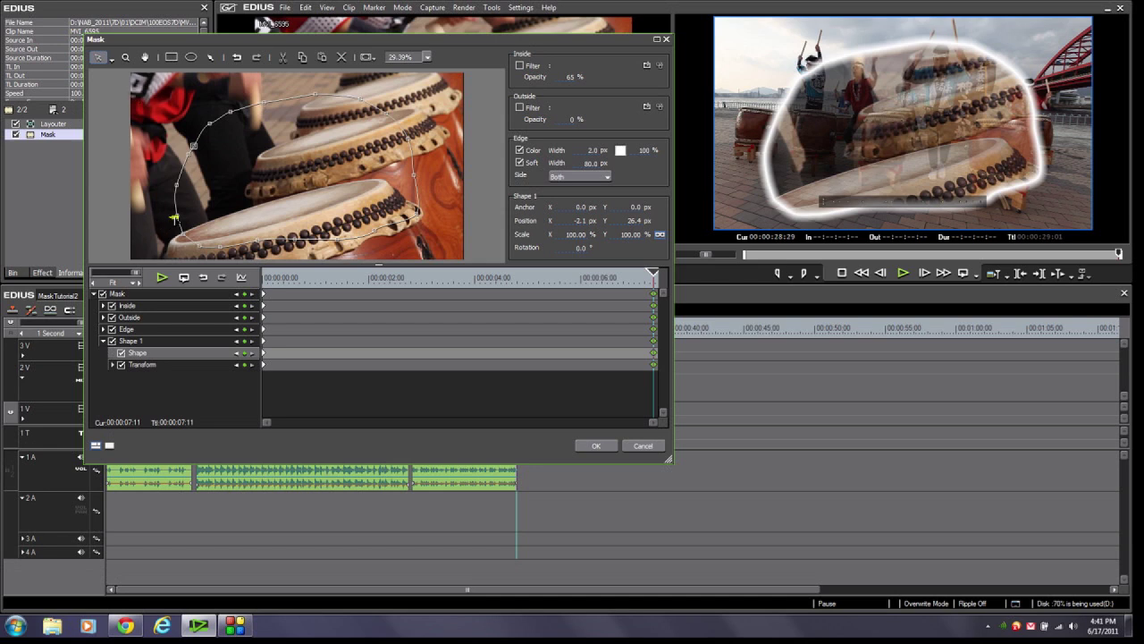
left_click_drag(176, 218, 186, 214)
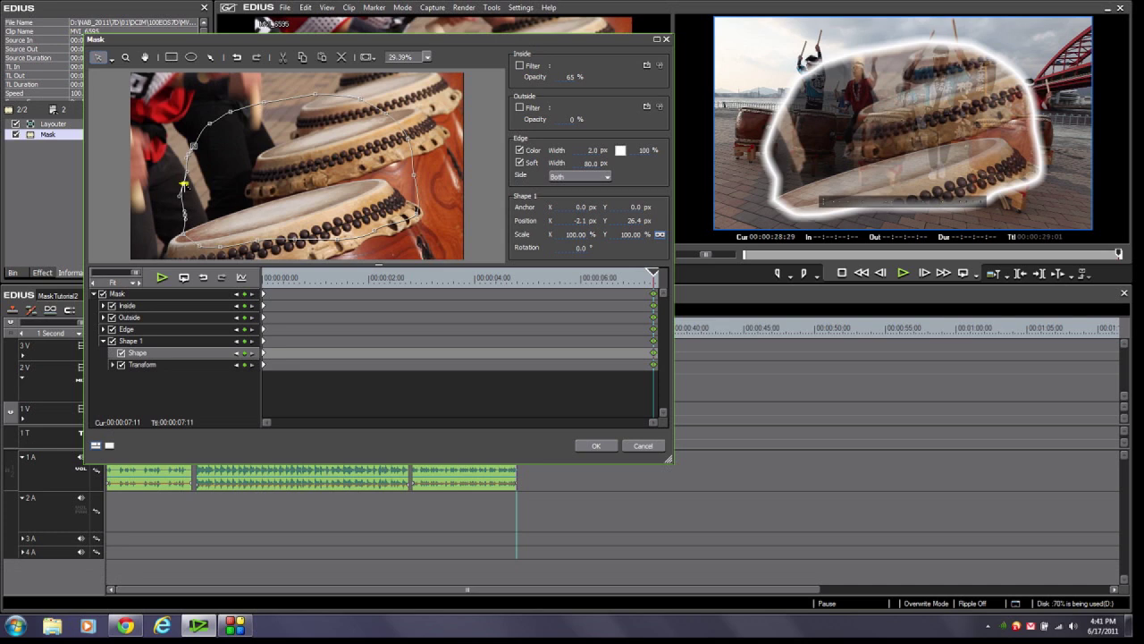
left_click_drag(189, 174, 201, 136)
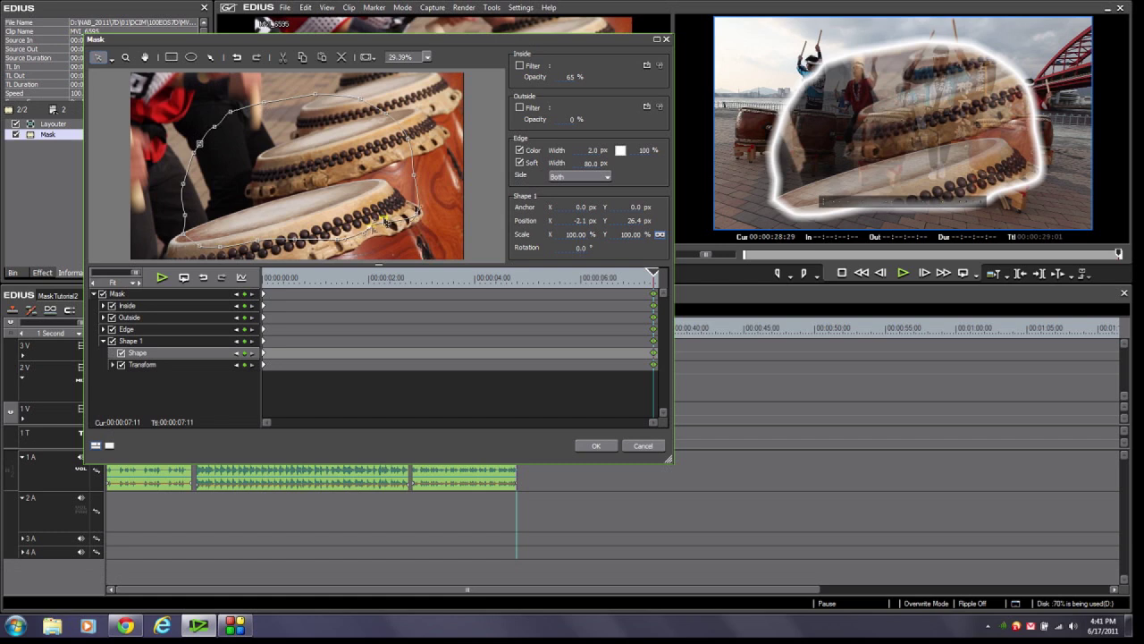
left_click_drag(410, 180, 383, 118)
left_click_drag(318, 98, 266, 110)
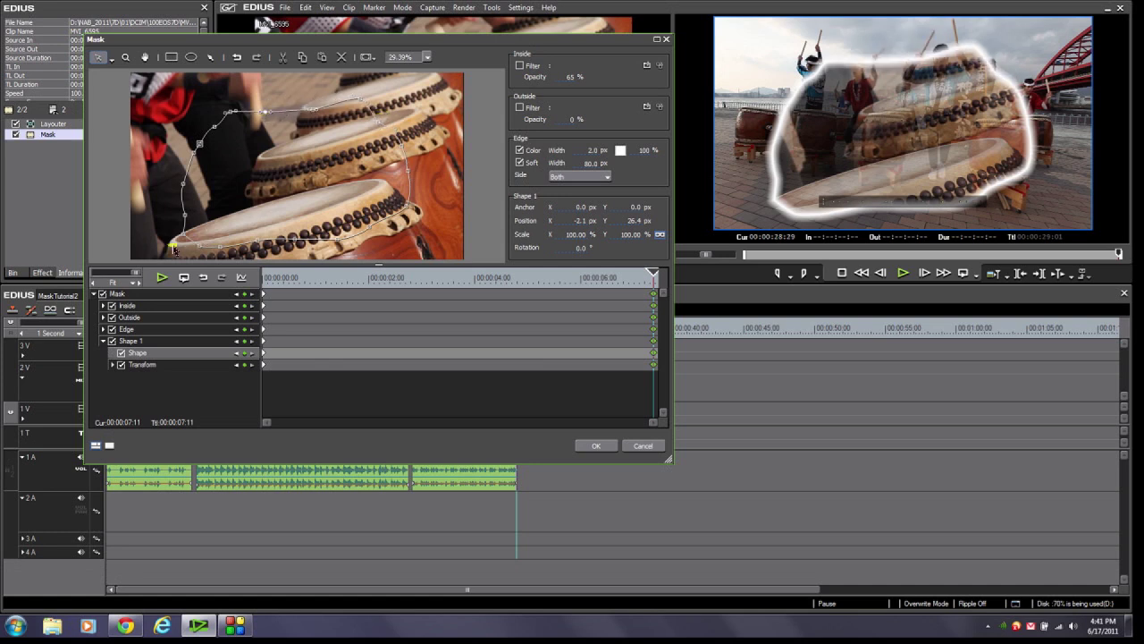
left_click_drag(189, 237, 188, 235)
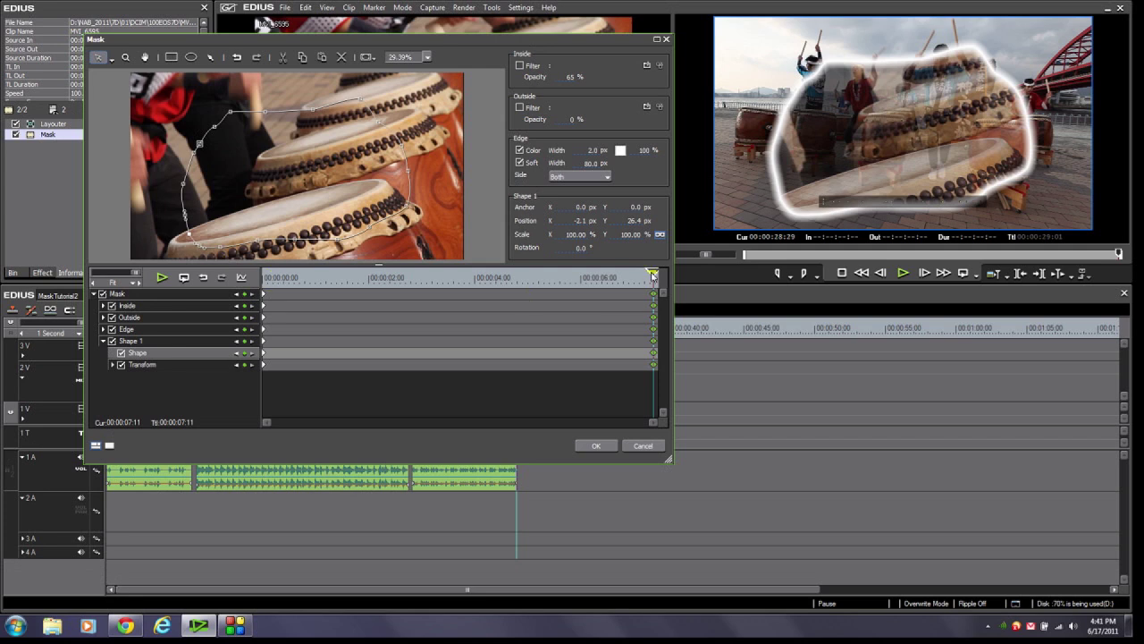
left_click_drag(652, 275, 462, 278)
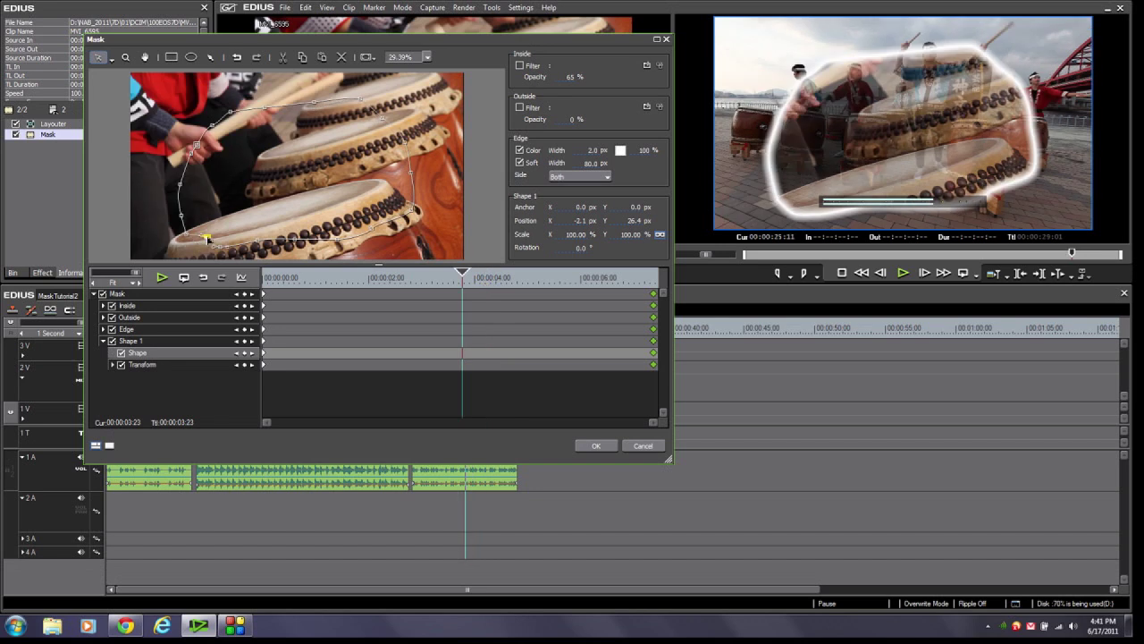
- At 00:00:03:23, drag the lower-left, top and upper-left mask points to follow the drums, then return to the clip start
left_click_drag(200, 239, 295, 239)
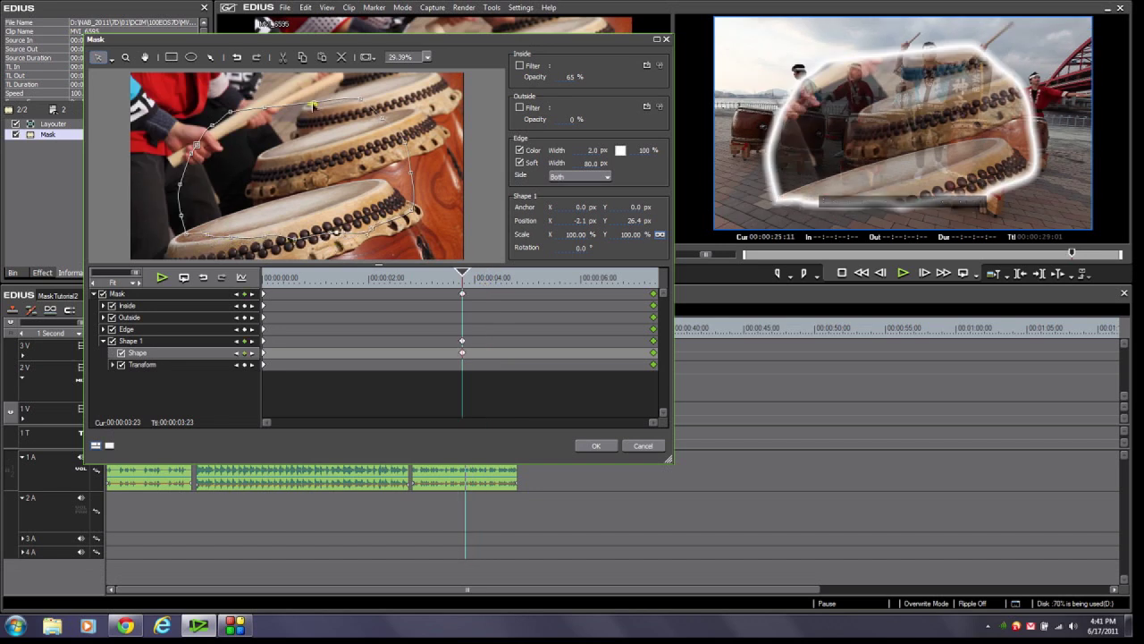
left_click_drag(313, 107, 417, 177)
left_click_drag(230, 115, 234, 125)
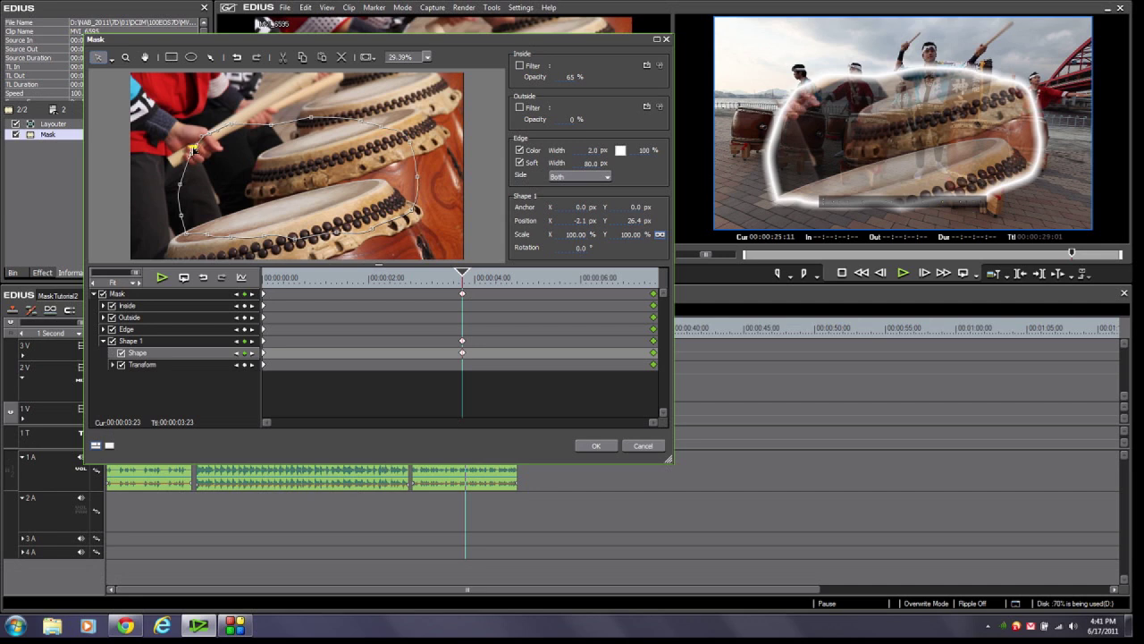
left_click_drag(193, 150, 169, 219)
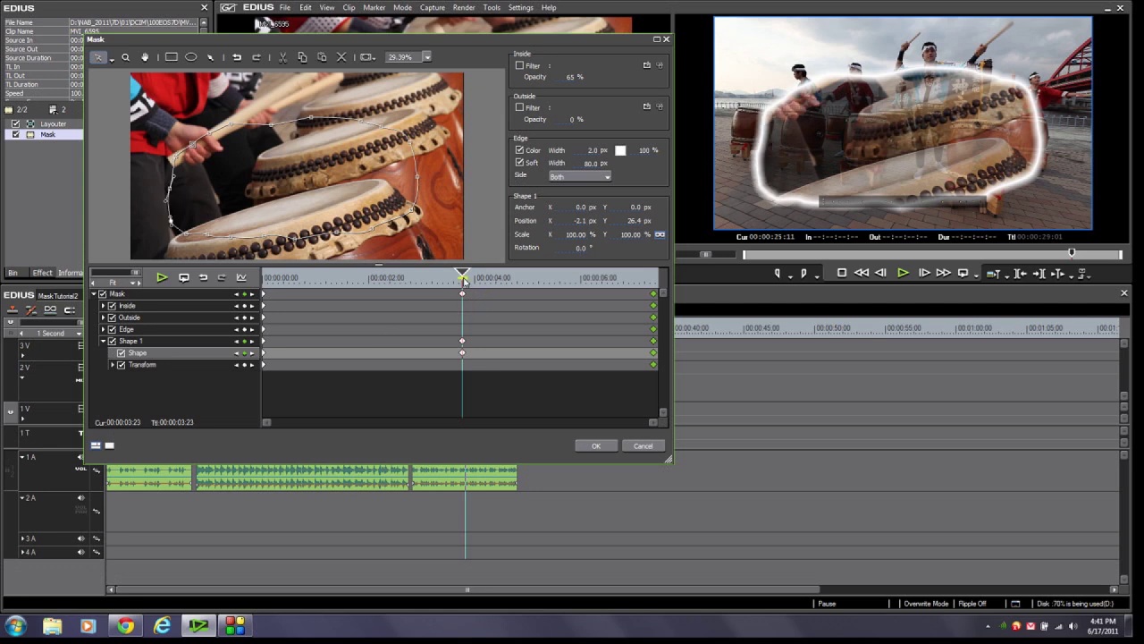
left_click_drag(464, 281, 648, 280)
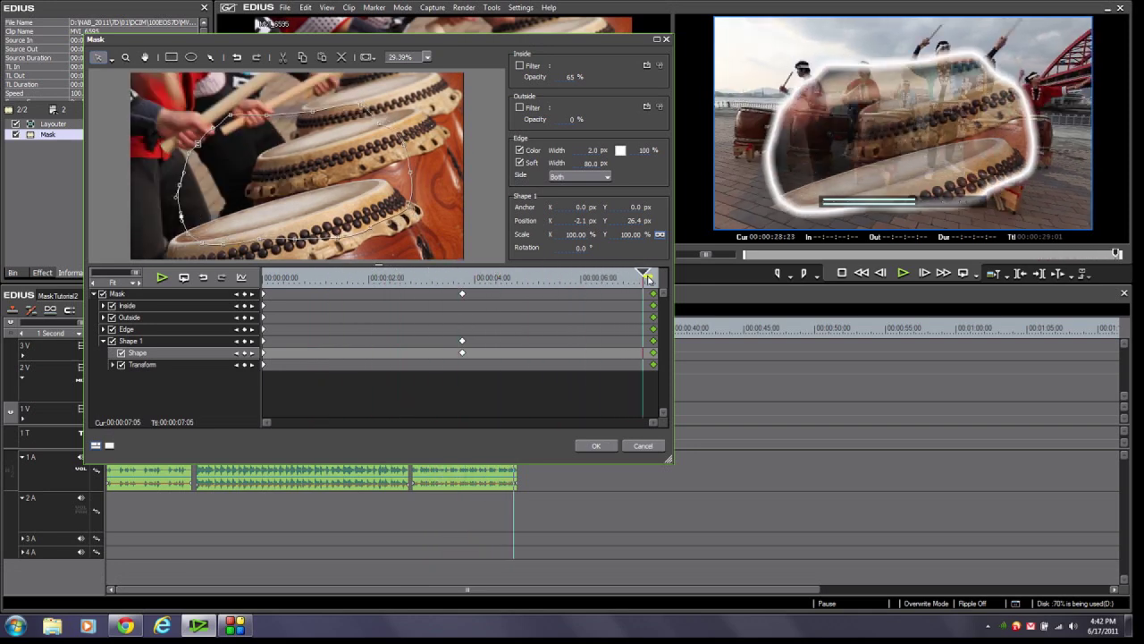
key("Home")
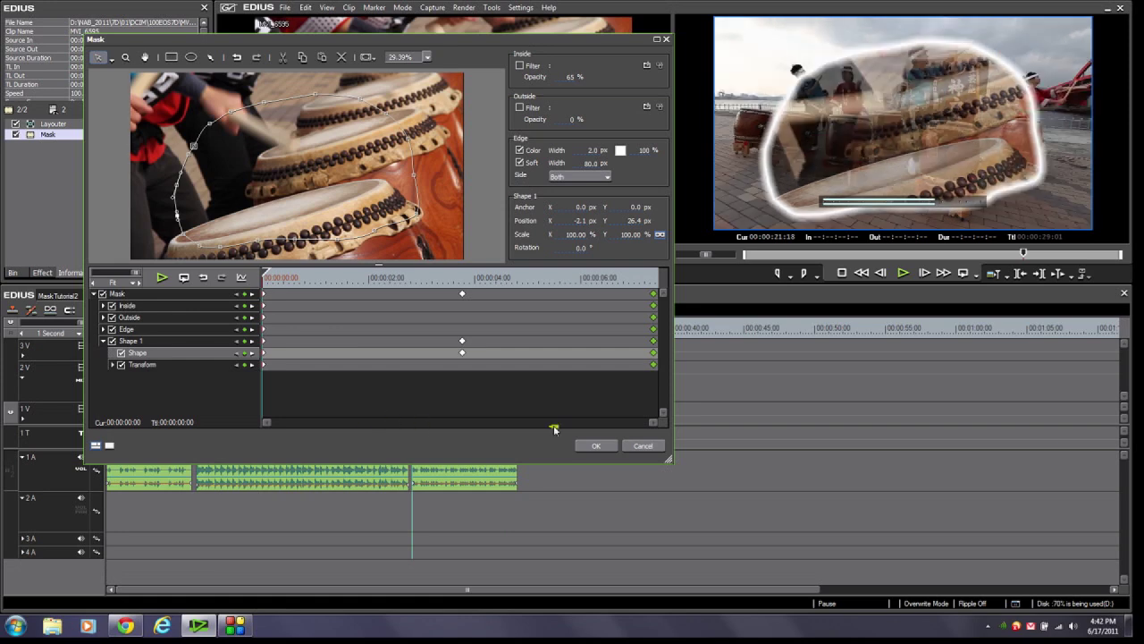
- Apply the MVI_6595 mask and scrub the sequence near 00:00:22:24 to preview the masked drums
left_click(597, 445)
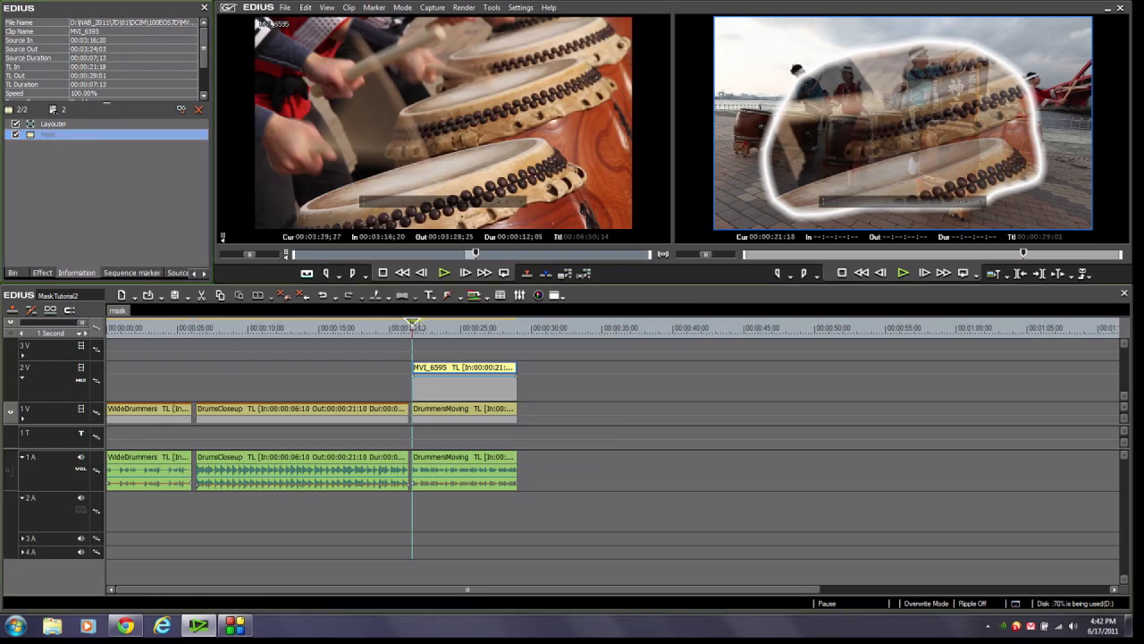
left_click(430, 326)
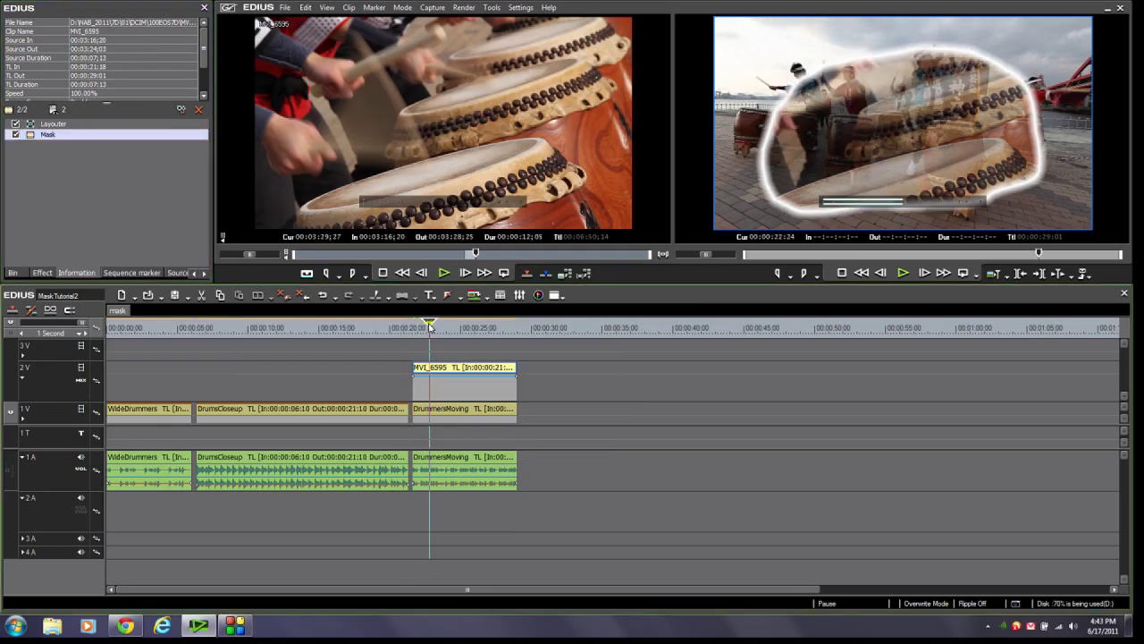
mouse_move(430, 326)
left_mouse_down()
mouse_move(497, 324)
mouse_move(428, 329)
left_mouse_up()
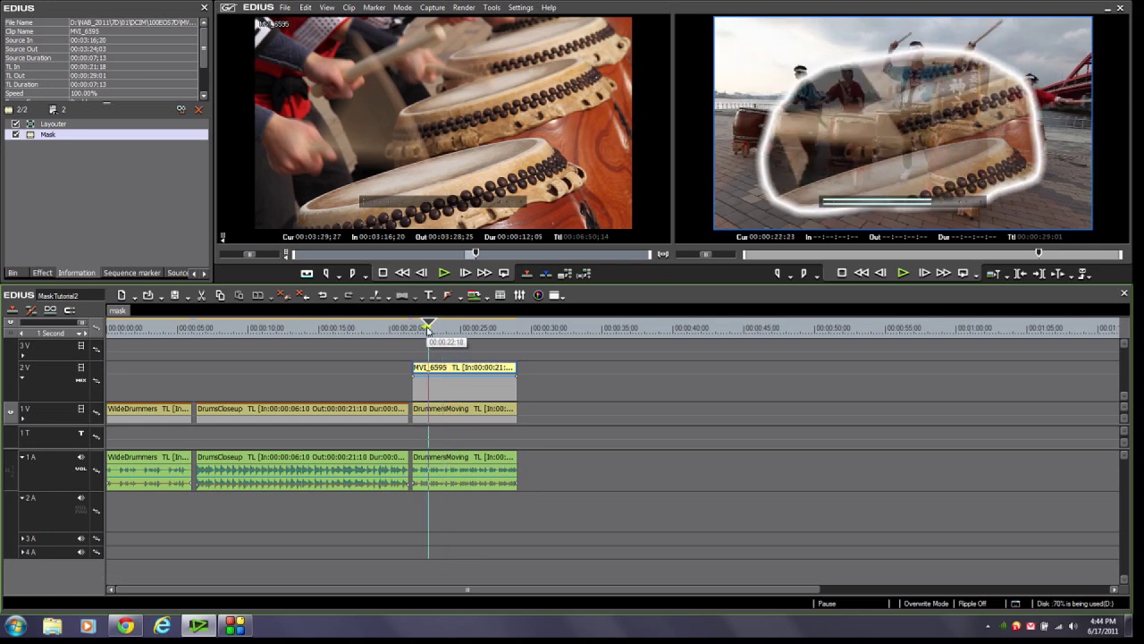